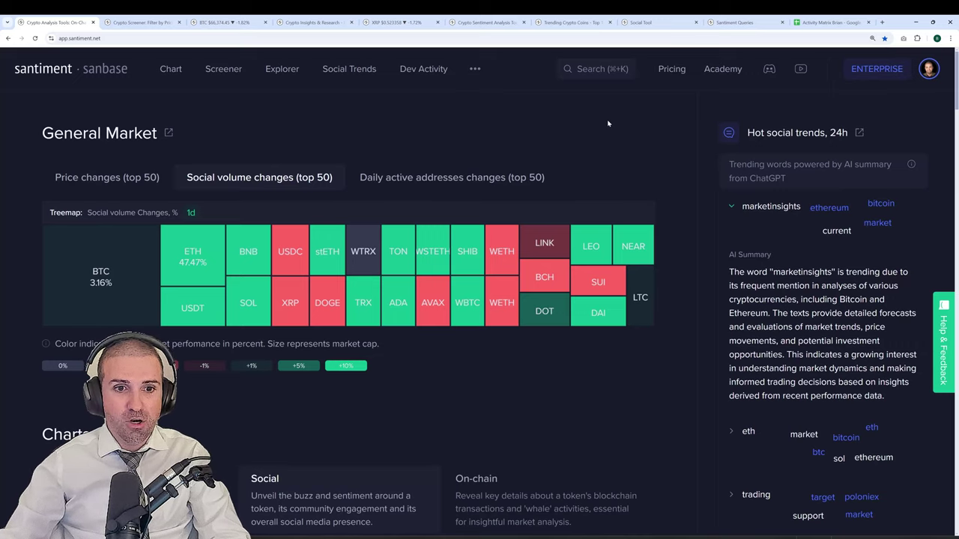
Step: Replace Bitcoin (BTC) with ChainLink [on Ethereum] from Recents in the home page Charts section
{"action": "scroll", "coordinate": [652, 150], "scroll_direction": "down", "scroll_amount": 4}
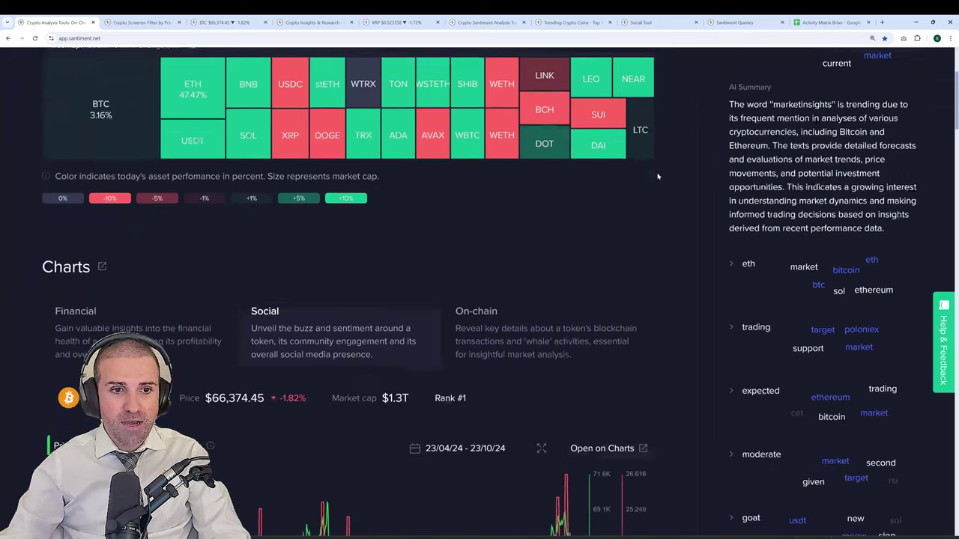
{"action": "scroll", "coordinate": [711, 164], "scroll_direction": "down", "scroll_amount": 2}
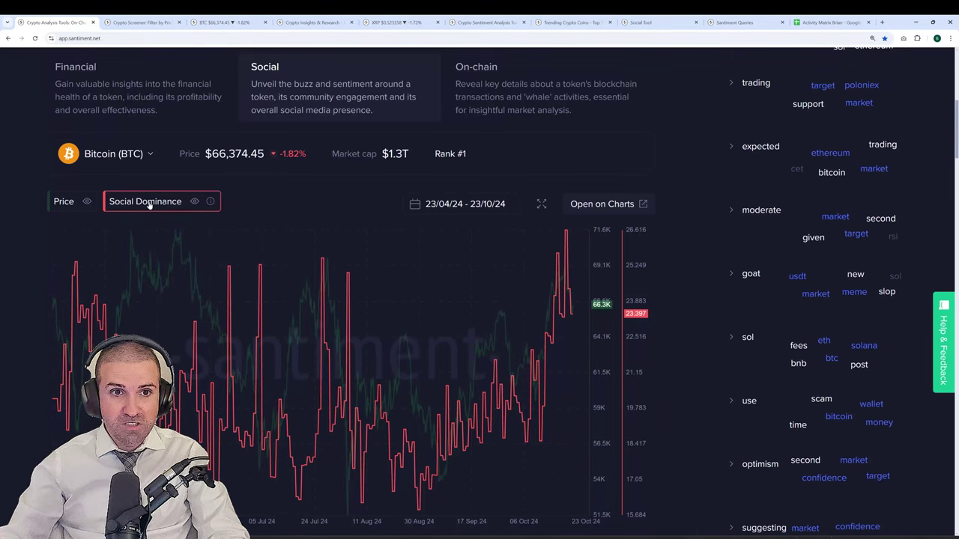
{"action": "left_click", "coordinate": [145, 155]}
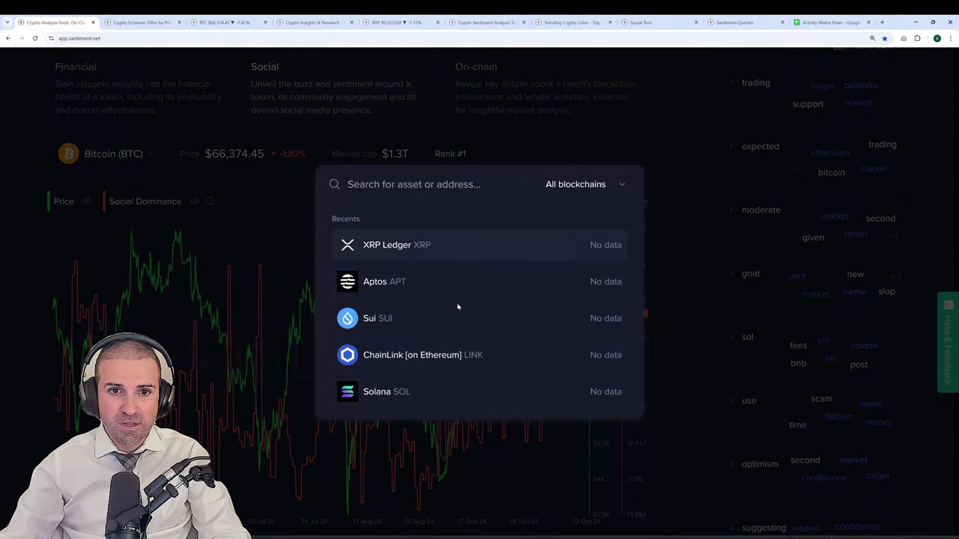
{"action": "left_click", "coordinate": [452, 340]}
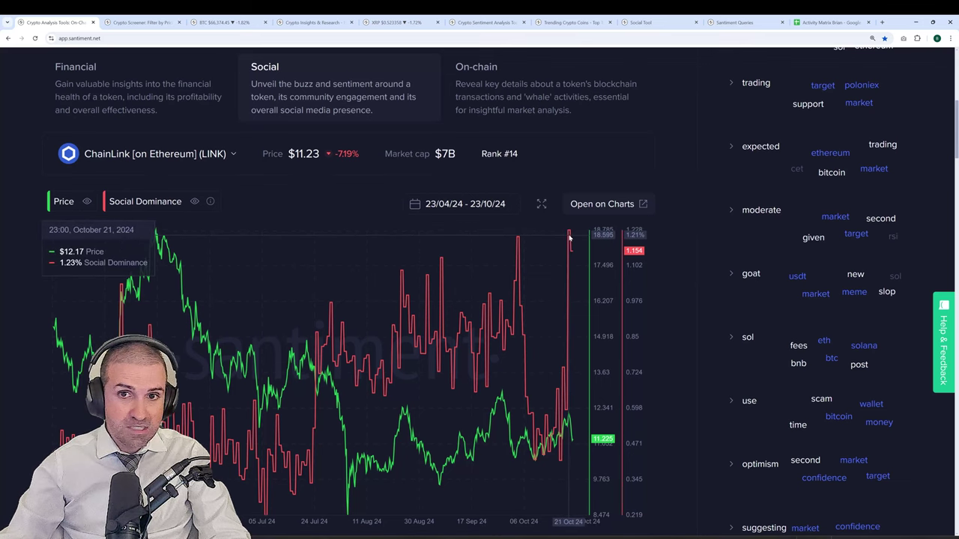
{"action": "scroll", "coordinate": [685, 278], "scroll_direction": "down", "scroll_amount": 6}
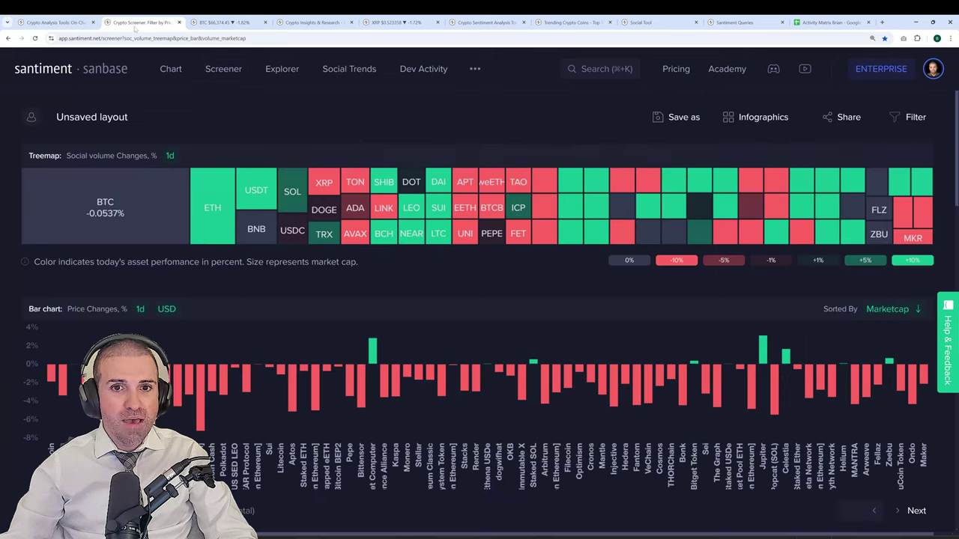
Step: Go to the Crypto Screener and set the social volume treemap period to 30d
{"action": "left_click", "coordinate": [143, 22]}
{"action": "scroll", "coordinate": [568, 112], "scroll_direction": "down", "scroll_amount": 1}
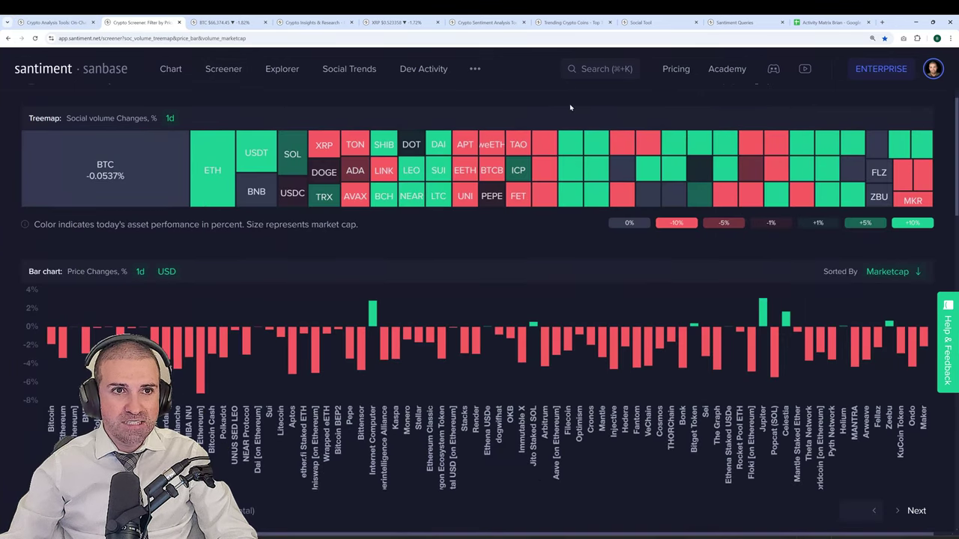
{"action": "left_click", "coordinate": [170, 118]}
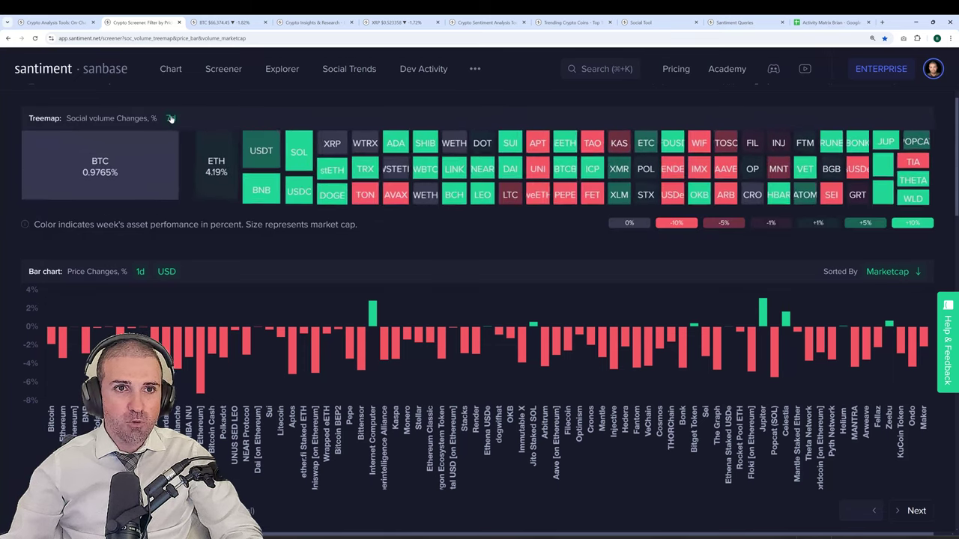
{"action": "left_click", "coordinate": [171, 119]}
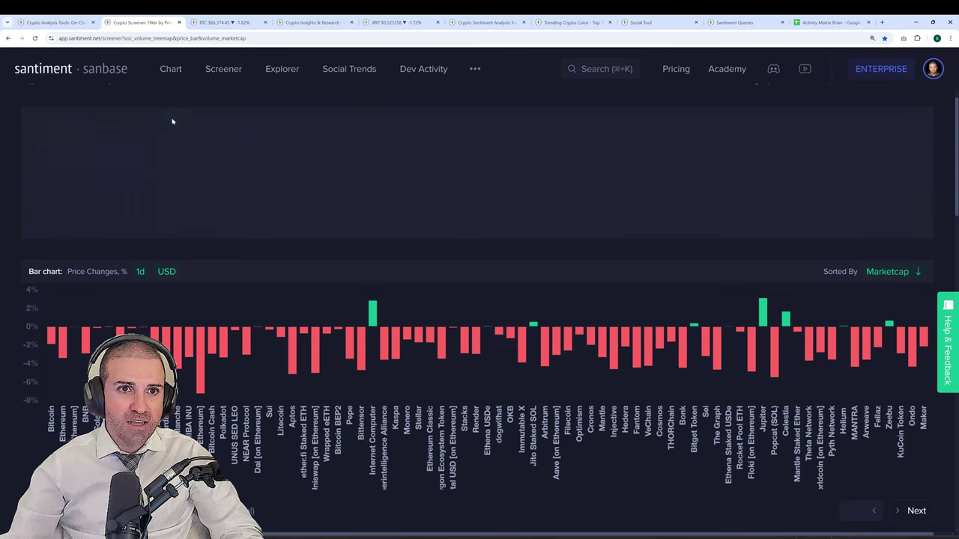
Step: Set the price-change bar chart to 30d with changes measured in BTC
{"action": "left_click", "coordinate": [141, 272]}
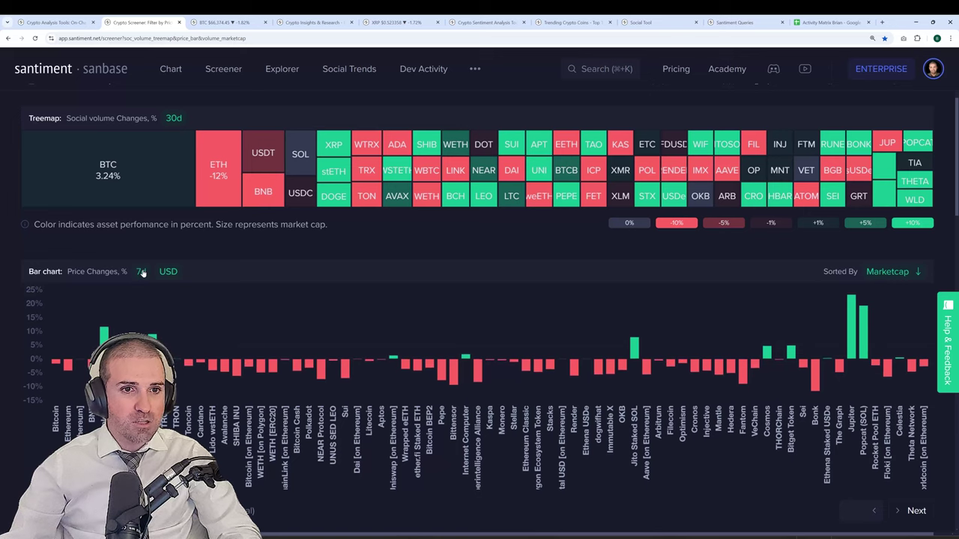
{"action": "left_click", "coordinate": [142, 272]}
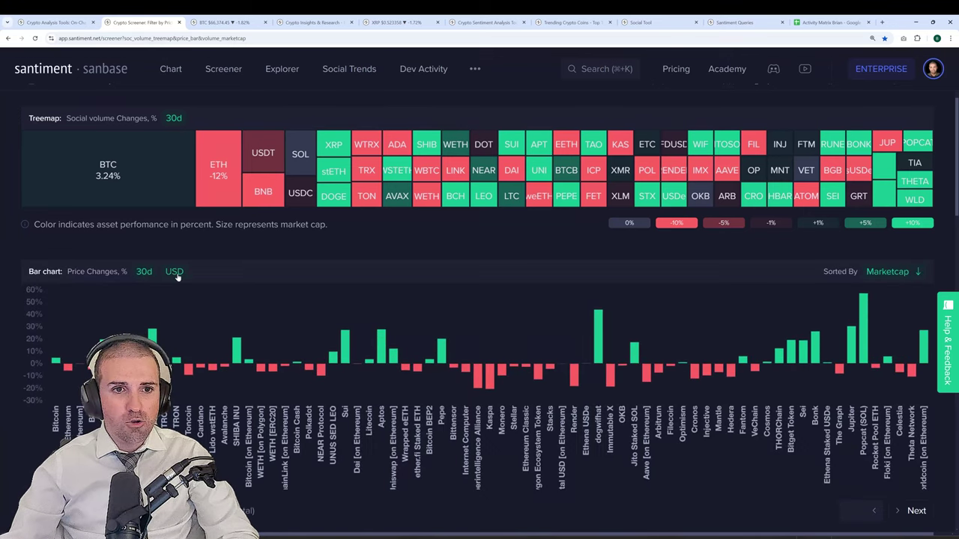
{"action": "left_click", "coordinate": [176, 273]}
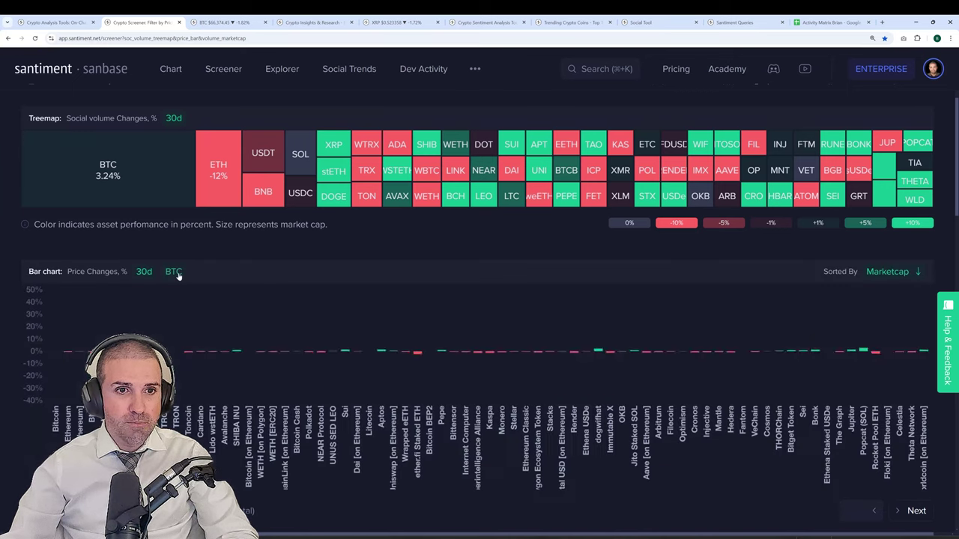
Step: Scroll down to the screener table listing assets by market cap, Bitcoin first
{"action": "scroll", "coordinate": [485, 263], "scroll_direction": "down", "scroll_amount": 3}
{"action": "scroll", "coordinate": [485, 263], "scroll_direction": "up", "scroll_amount": 1}
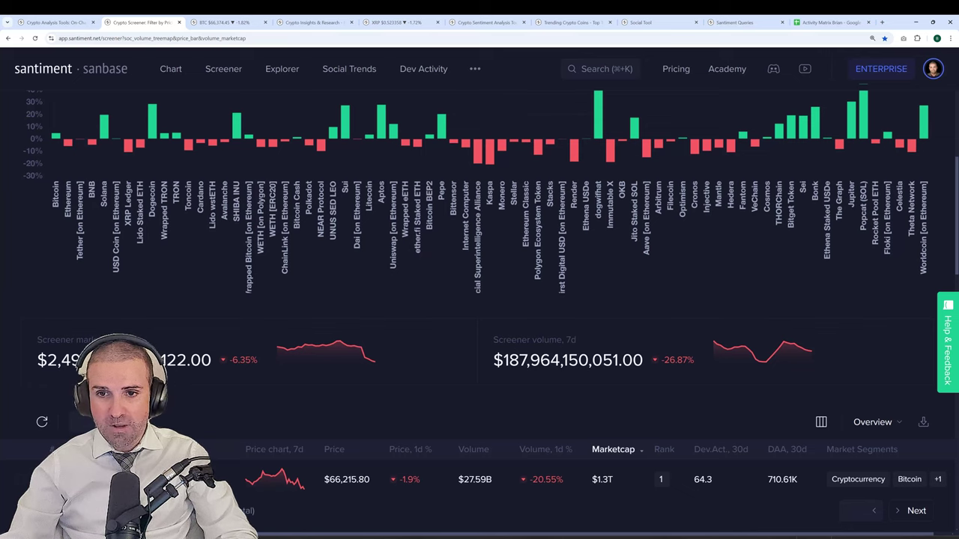
{"action": "scroll", "coordinate": [571, 338], "scroll_direction": "down", "scroll_amount": 5}
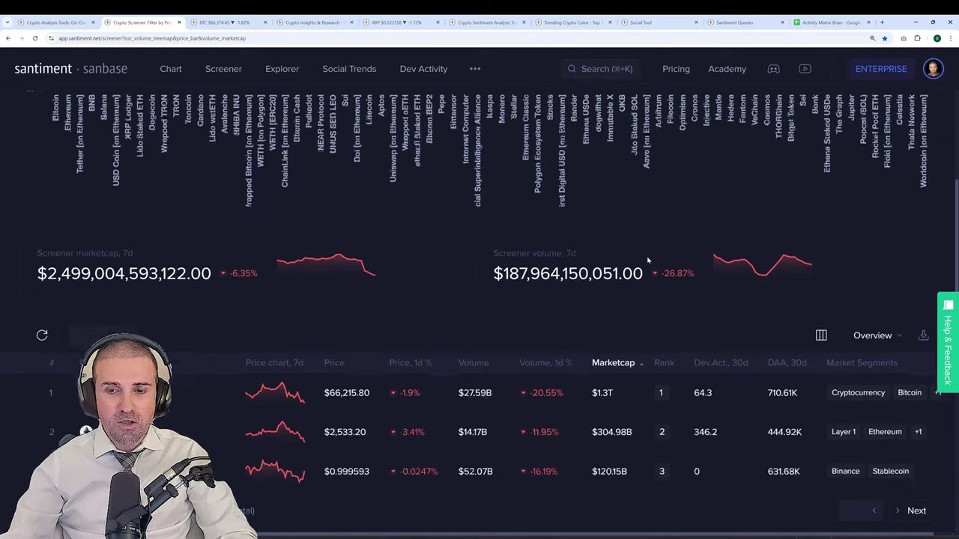
{"action": "scroll", "coordinate": [663, 137], "scroll_direction": "down", "scroll_amount": 1}
{"action": "scroll", "coordinate": [749, 187], "scroll_direction": "up", "scroll_amount": 1}
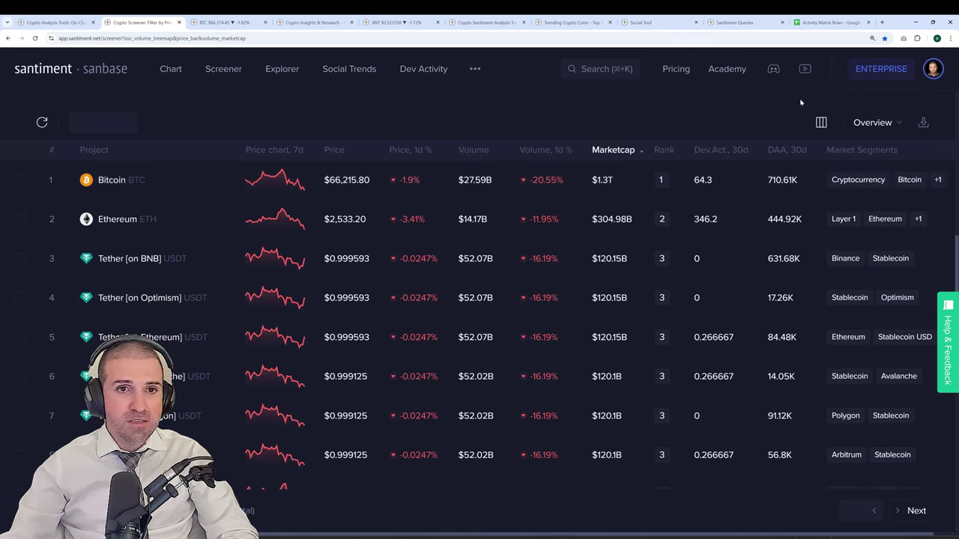
Step: Search 'weighted sentiment' in the column settings and apply the Weighted Sentiment (Total) column
{"action": "left_click", "coordinate": [821, 122]}
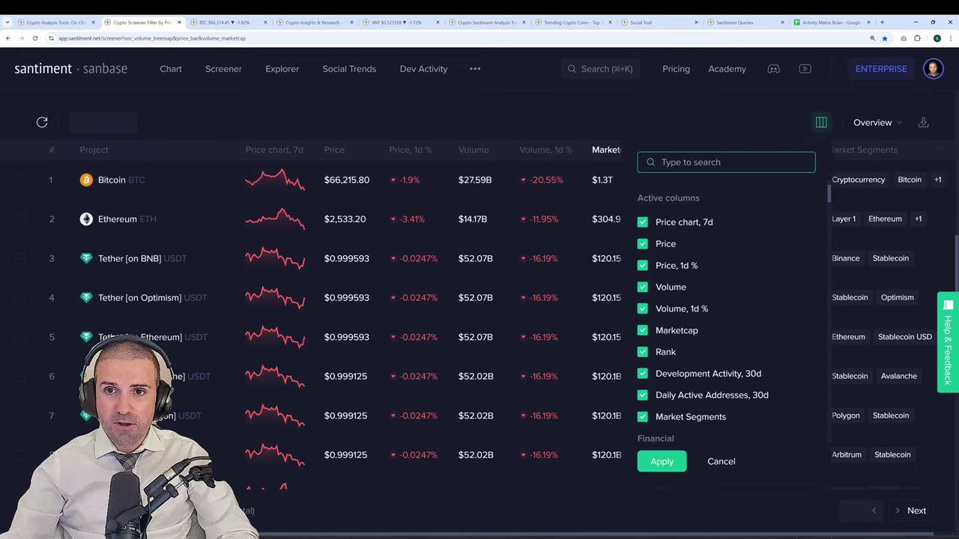
{"action": "scroll", "coordinate": [719, 247], "scroll_direction": "down", "scroll_amount": 1}
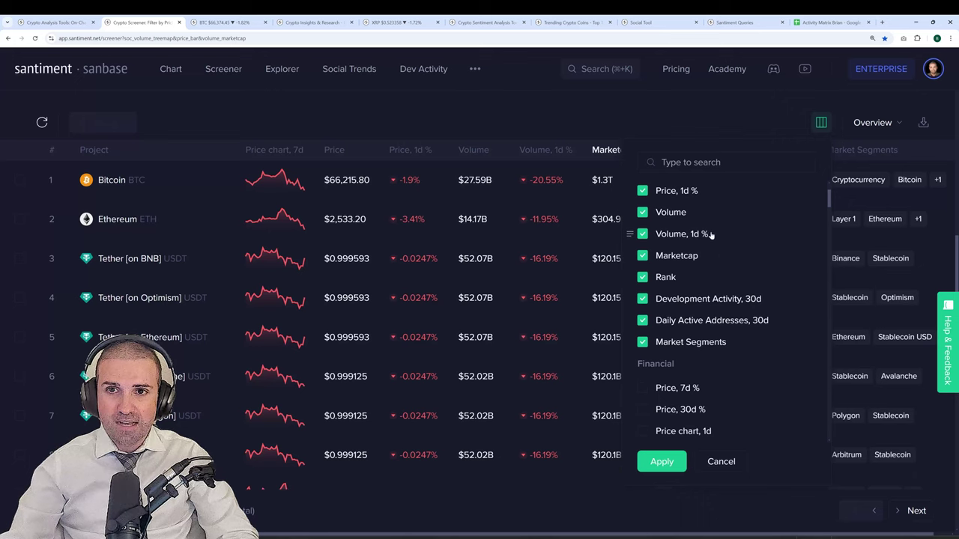
{"action": "scroll", "coordinate": [717, 231], "scroll_direction": "up", "scroll_amount": 1}
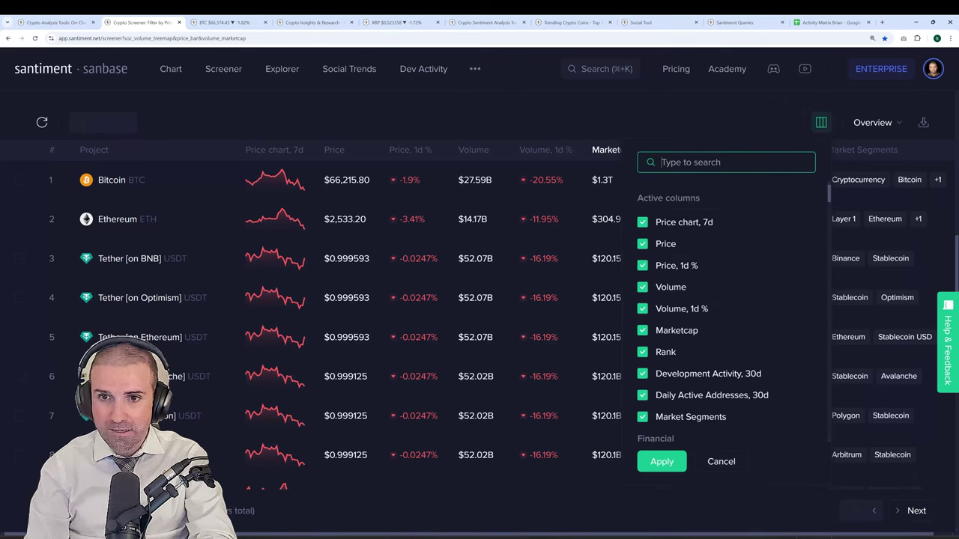
{"action": "scroll", "coordinate": [726, 159], "scroll_direction": "up", "scroll_amount": 1}
{"action": "type", "text": "weighted sentiment"}
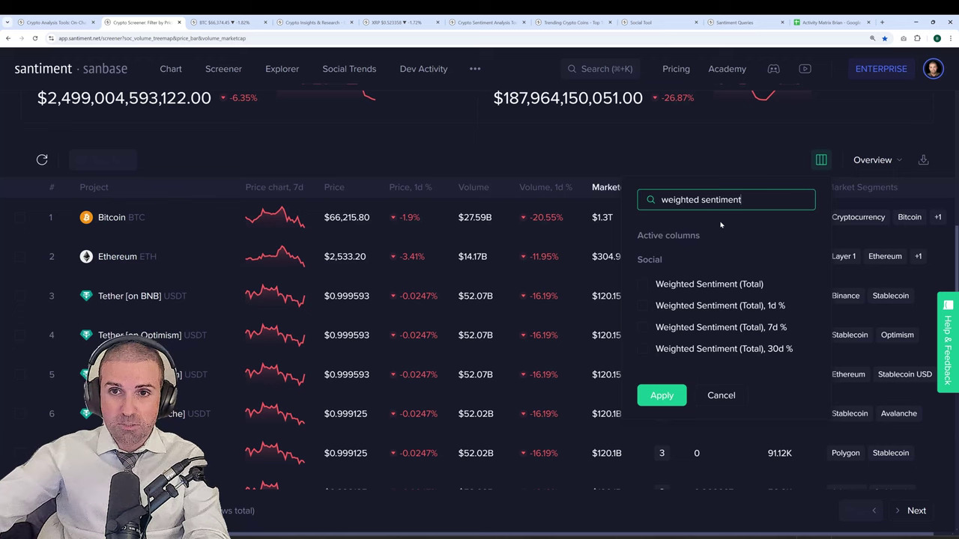
{"action": "left_click", "coordinate": [704, 284]}
{"action": "left_click", "coordinate": [656, 395]}
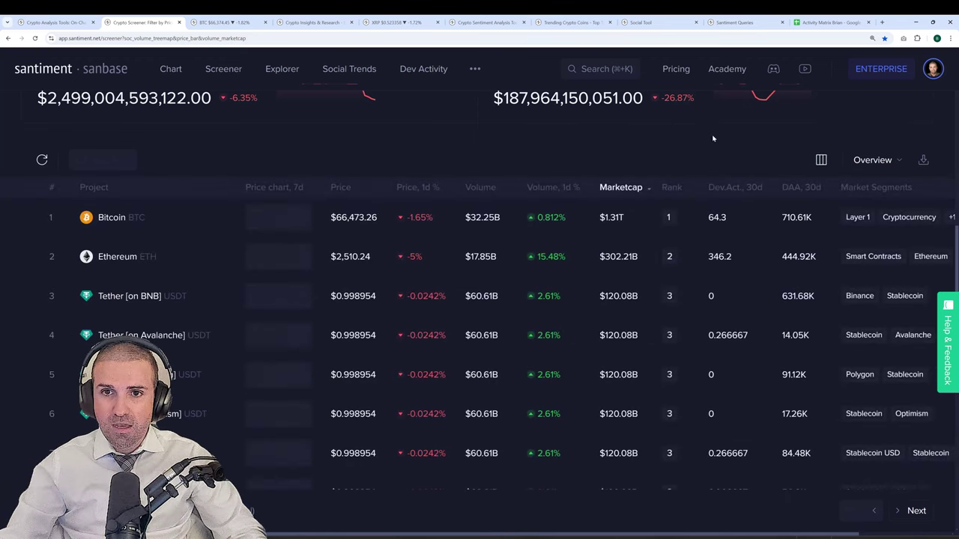
{"action": "left_click", "coordinate": [821, 159]}
{"action": "left_click", "coordinate": [662, 499]}
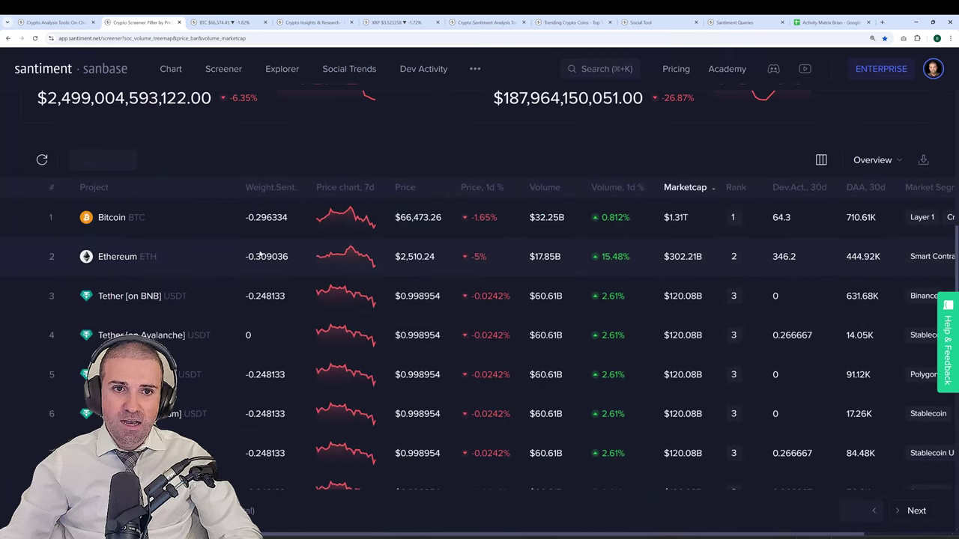
{"action": "scroll", "coordinate": [275, 271], "scroll_direction": "down", "scroll_amount": 5}
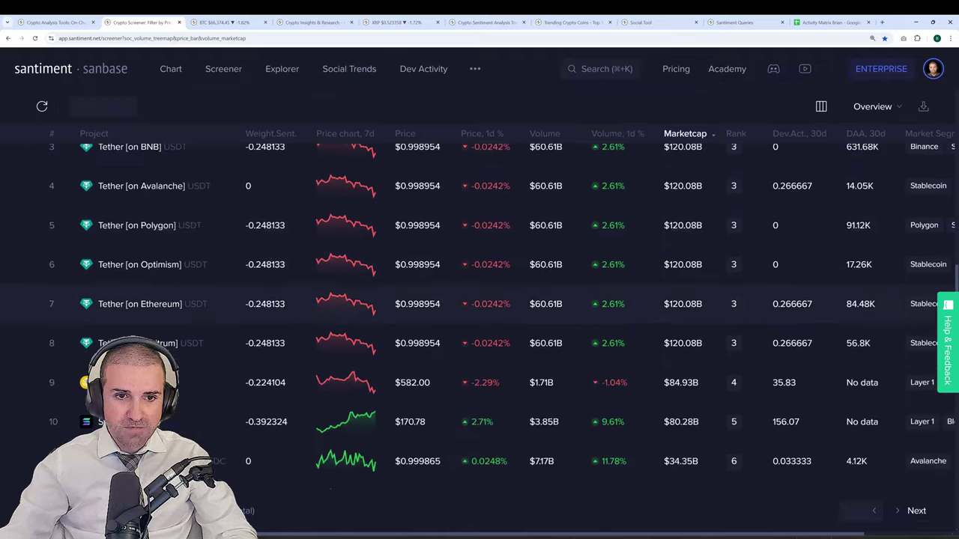
{"action": "scroll", "coordinate": [271, 314], "scroll_direction": "up", "scroll_amount": 5}
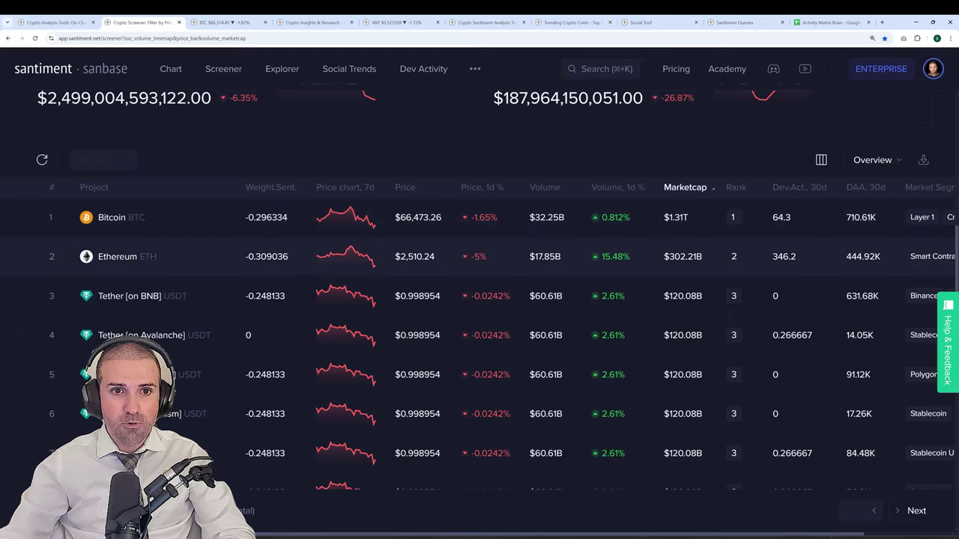
{"action": "scroll", "coordinate": [299, 274], "scroll_direction": "down", "scroll_amount": 6}
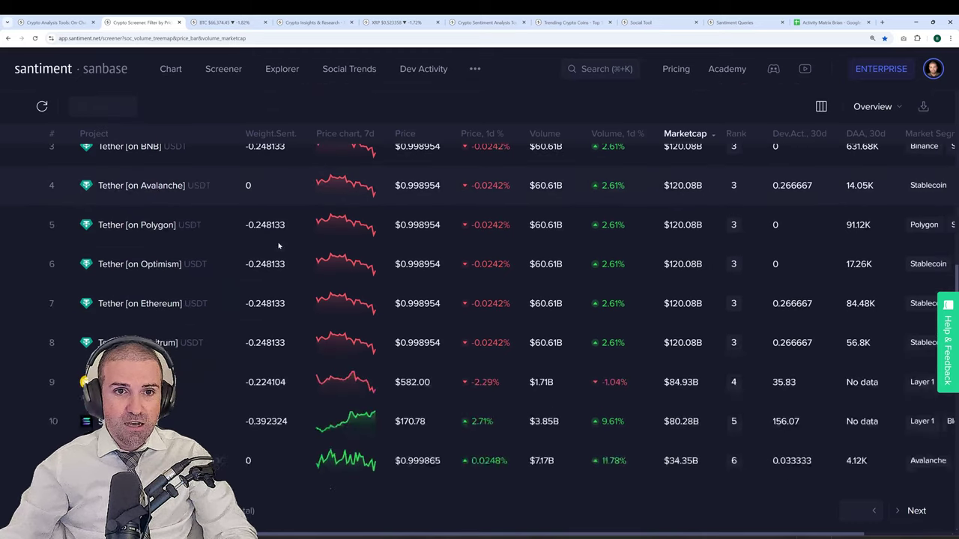
{"action": "scroll", "coordinate": [262, 324], "scroll_direction": "down", "scroll_amount": 4}
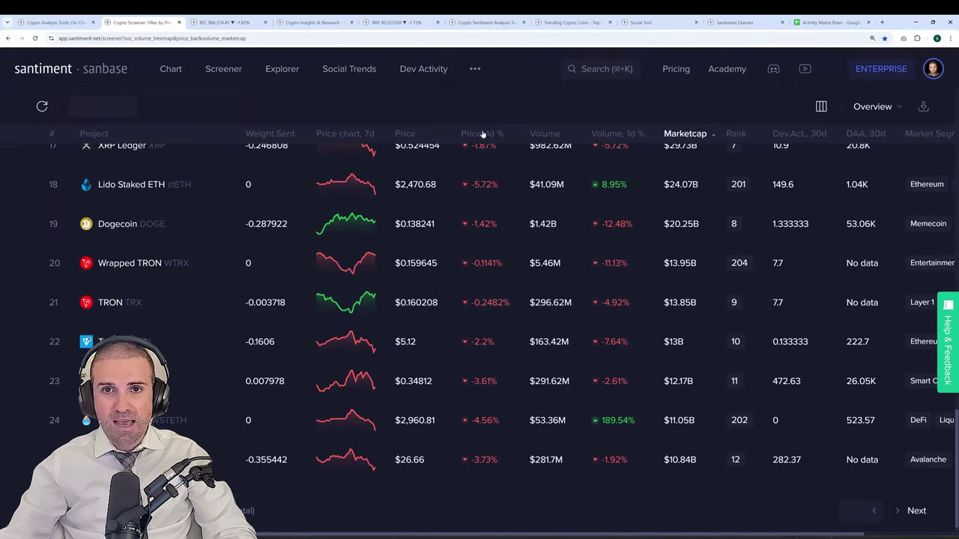
{"action": "scroll", "coordinate": [535, 137], "scroll_direction": "up", "scroll_amount": 6}
{"action": "scroll", "coordinate": [528, 109], "scroll_direction": "up", "scroll_amount": 5}
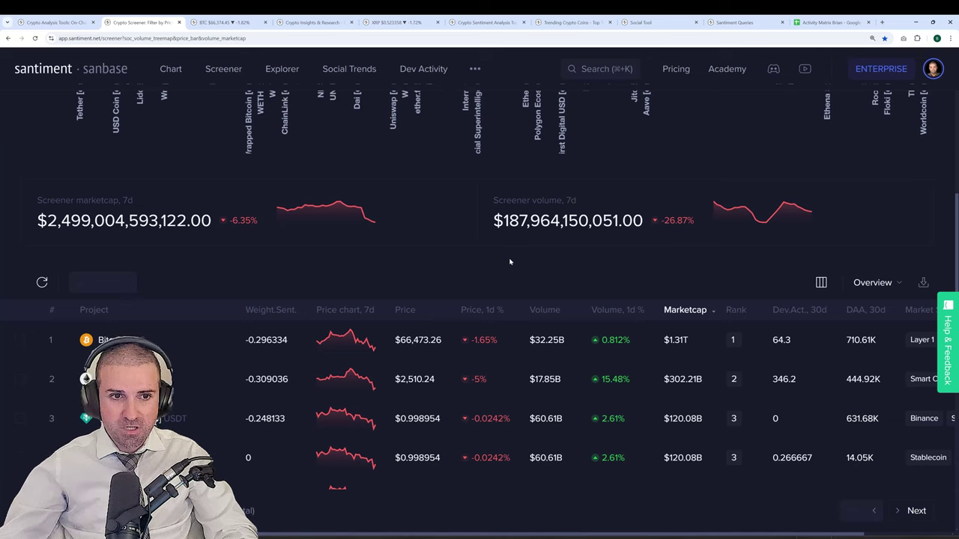
{"action": "scroll", "coordinate": [510, 261], "scroll_direction": "up", "scroll_amount": 5}
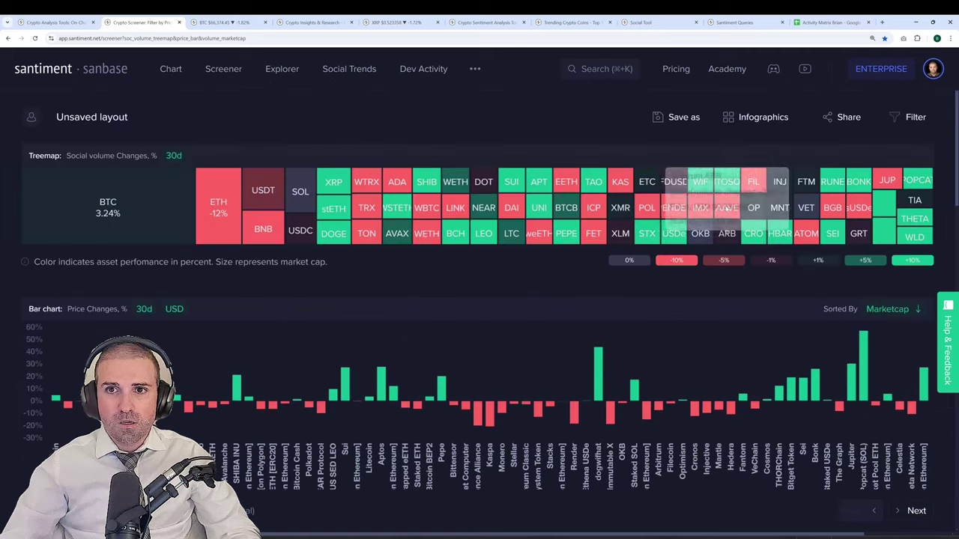
Step: Filter the screener to Marketcap above 500000000, cutting 3480 assets down to 190
{"action": "left_click", "coordinate": [926, 120]}
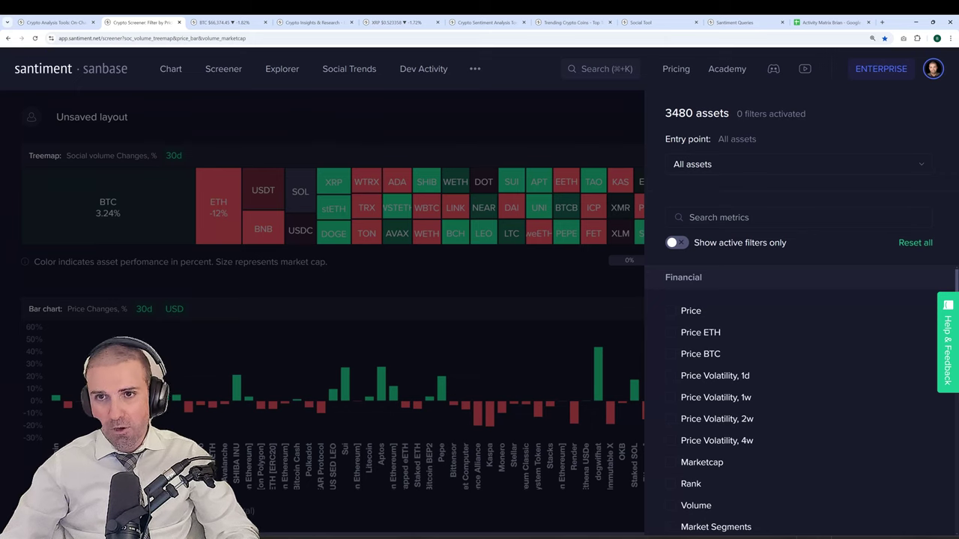
{"action": "left_click_drag", "start_coordinate": [729, 113], "coordinate": [665, 113]}
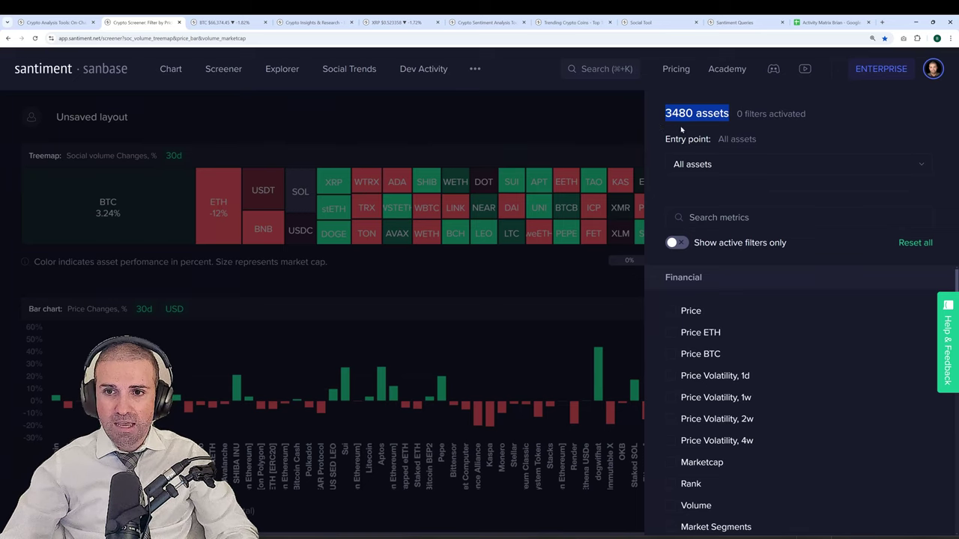
{"action": "left_click", "coordinate": [669, 464]}
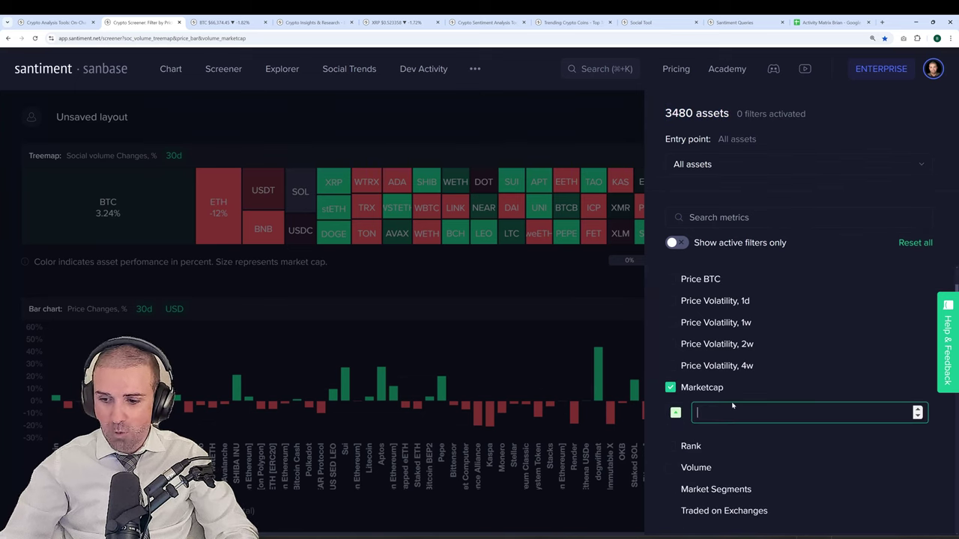
{"action": "type", "text": "5000000"}
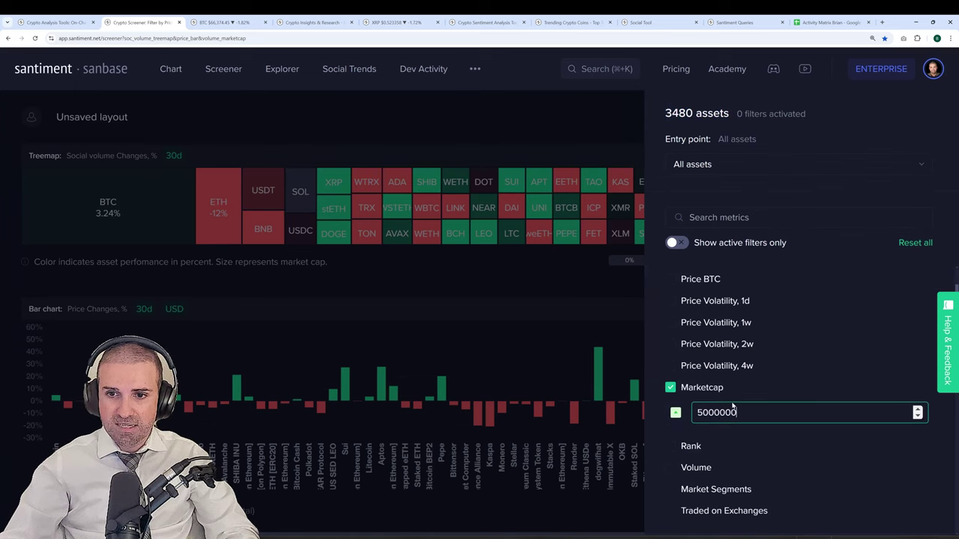
{"action": "type", "text": "00"}
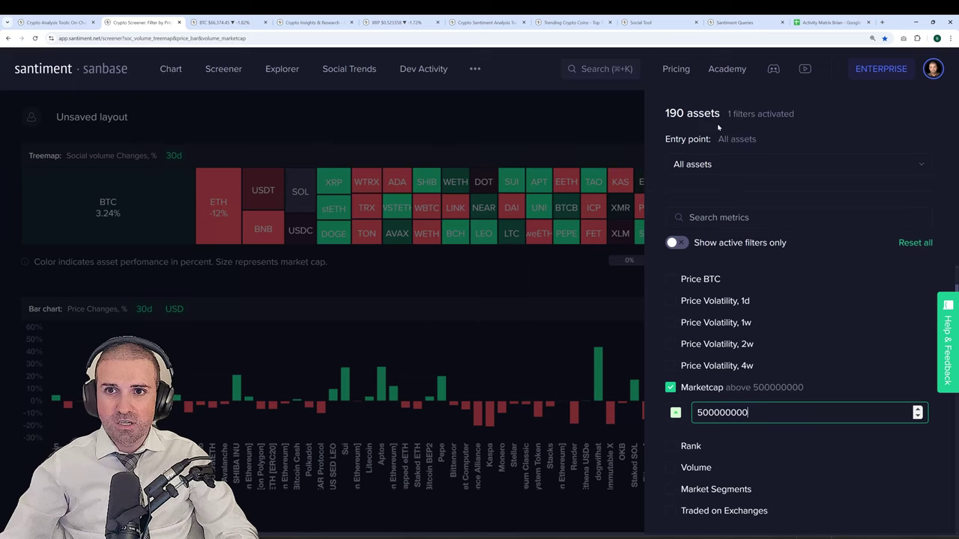
{"action": "left_click", "coordinate": [572, 134]}
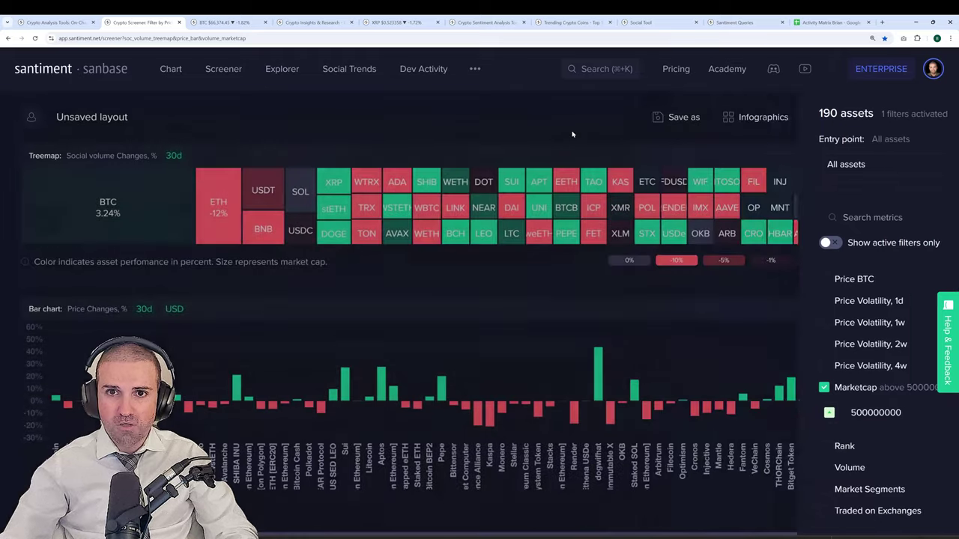
{"action": "scroll", "coordinate": [596, 111], "scroll_direction": "down", "scroll_amount": 10}
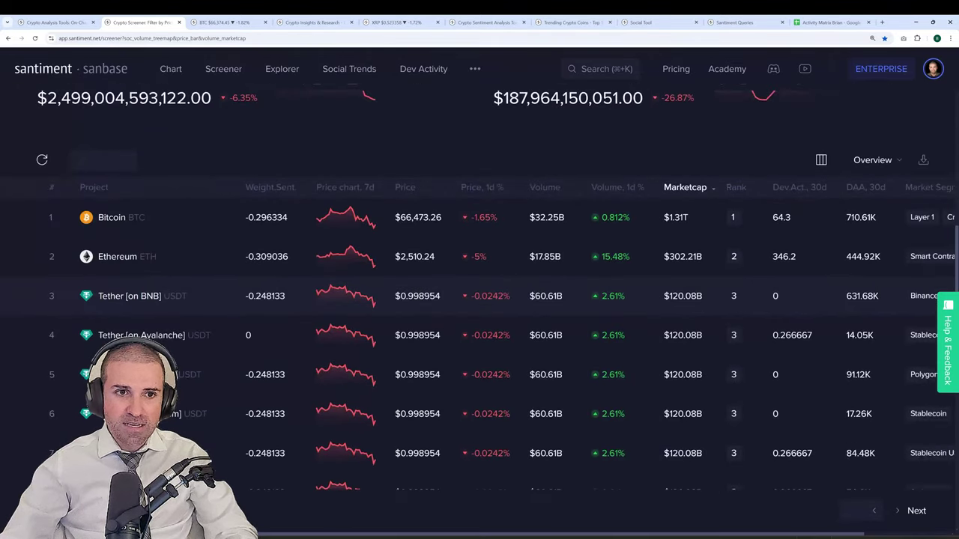
{"action": "scroll", "coordinate": [399, 298], "scroll_direction": "down", "scroll_amount": 5}
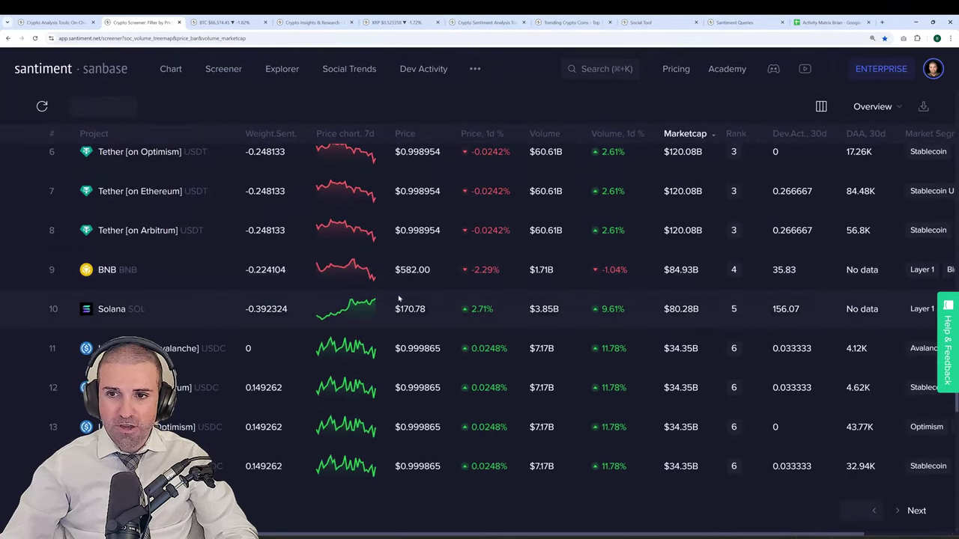
{"action": "scroll", "coordinate": [398, 298], "scroll_direction": "up", "scroll_amount": 15}
{"action": "left_click", "coordinate": [758, 193]}
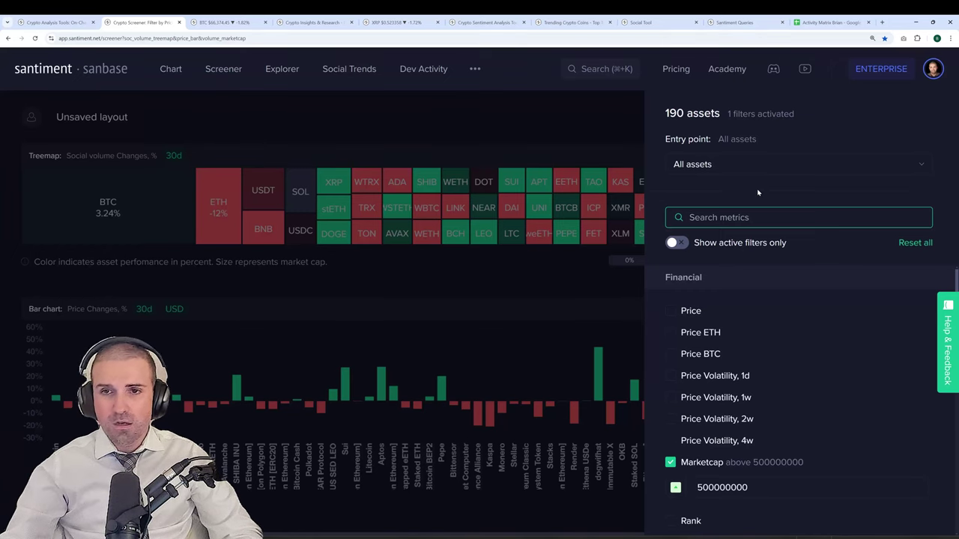
Step: Add a Volume above 100000000 filter leaving 79 assets, then go to the BTC chart tab
{"action": "type", "text": "volume"}
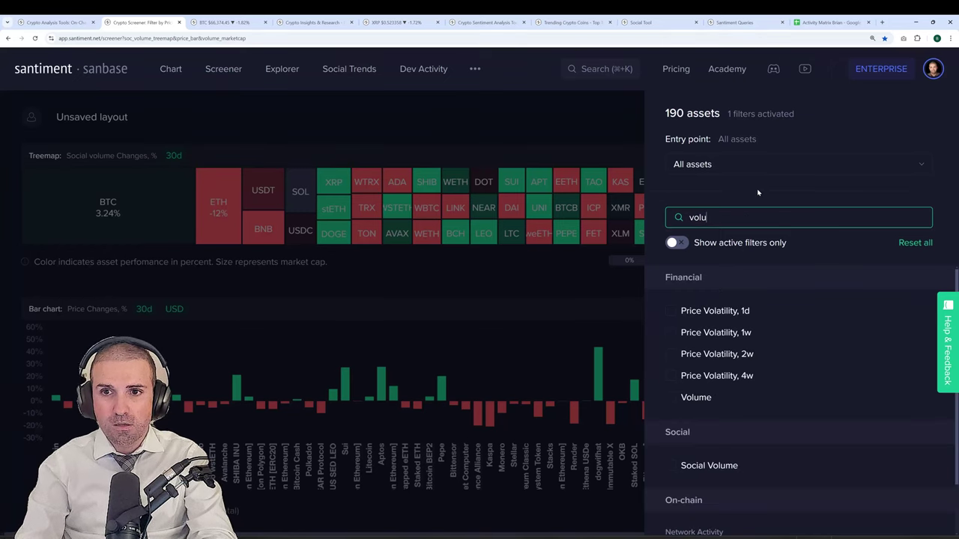
{"action": "left_click", "coordinate": [677, 311]}
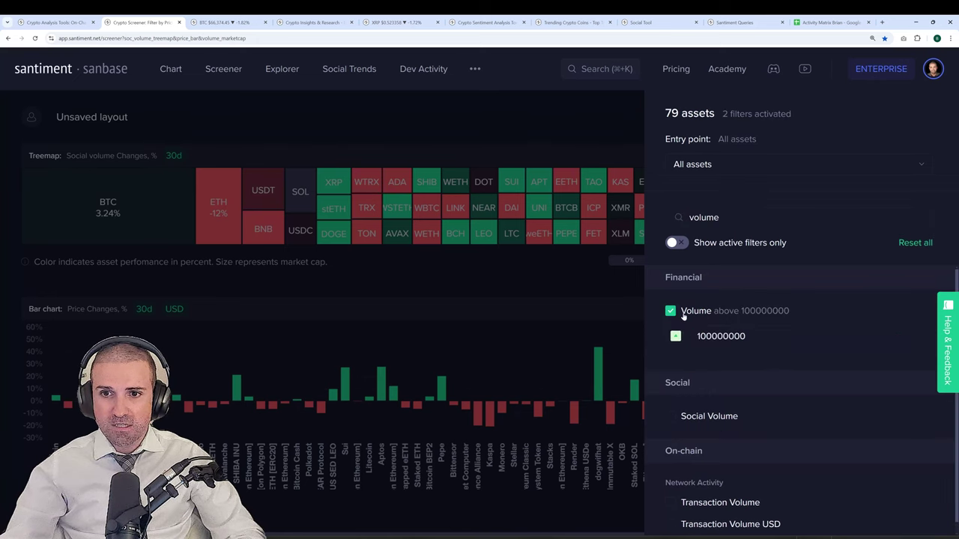
{"action": "double_click", "coordinate": [697, 334]}
{"action": "type", "text": "100000000"}
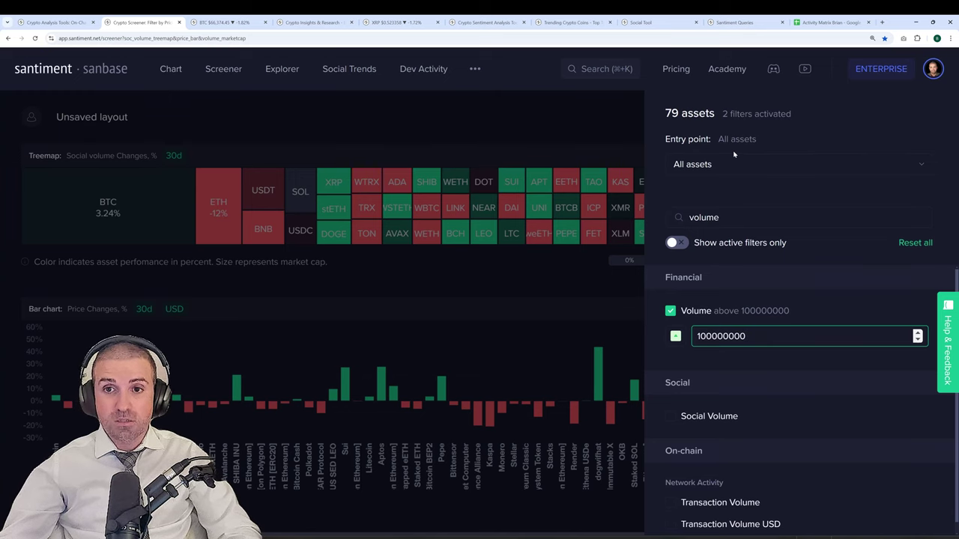
{"action": "key", "text": "ctrl+Tab"}
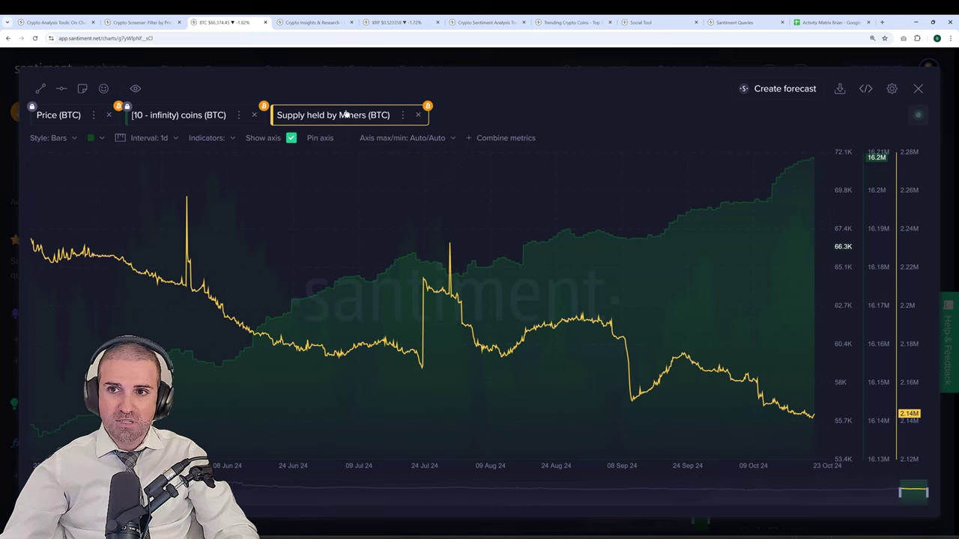
Step: Exit full screen and unmerge the [10 - infinity), USDC, USDT and [10 - 10,000) bands into separate lines
{"action": "key", "text": "Escape"}
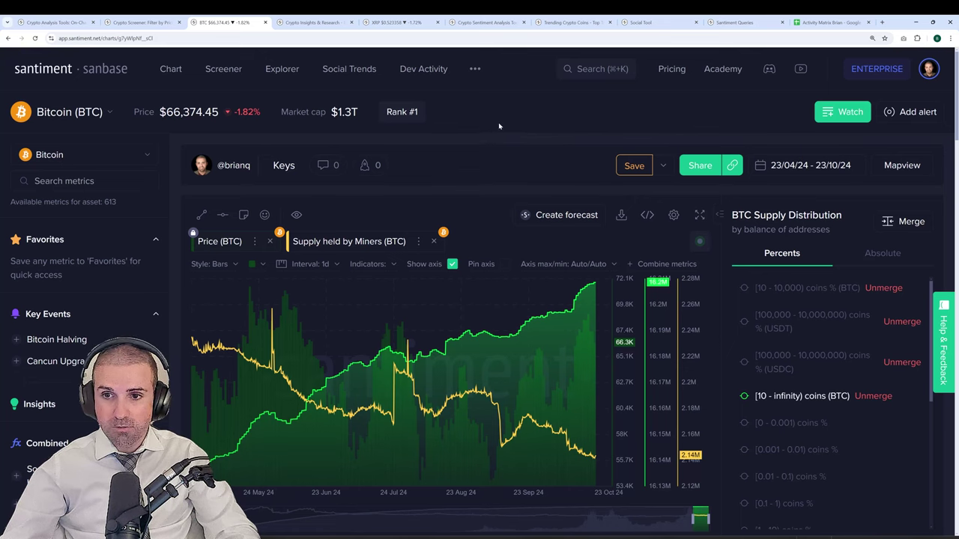
{"action": "left_click", "coordinate": [884, 396]}
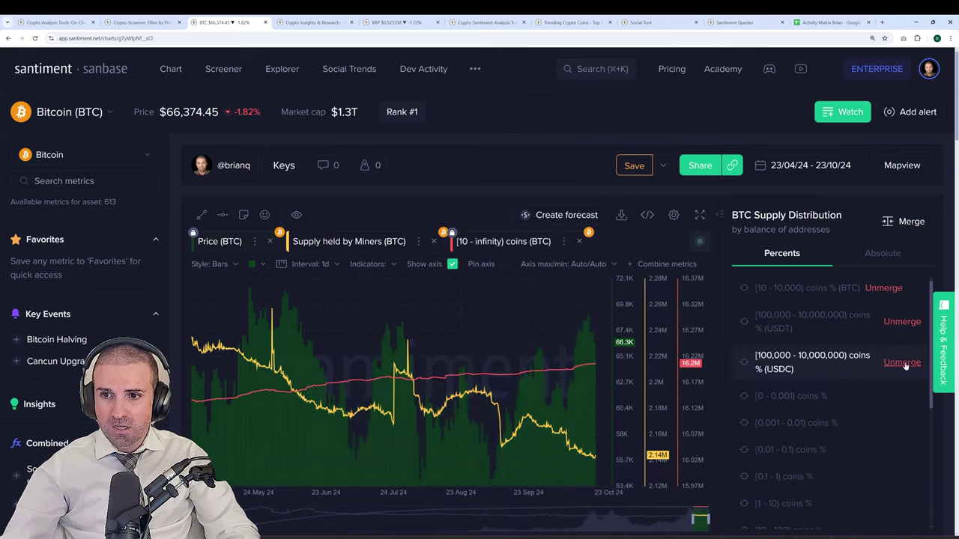
{"action": "left_click", "coordinate": [905, 365]}
{"action": "left_click", "coordinate": [903, 321]}
{"action": "left_click", "coordinate": [884, 288]}
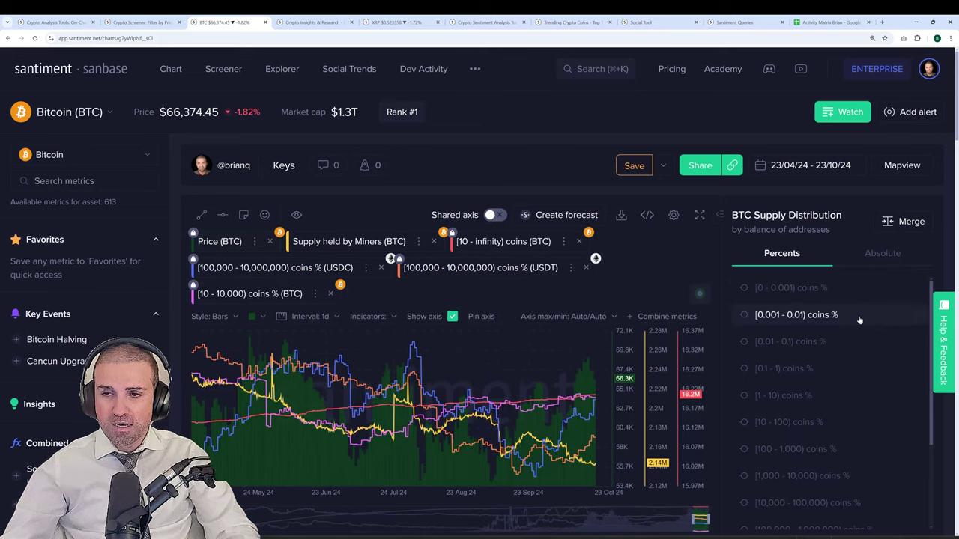
{"action": "scroll", "coordinate": [854, 318], "scroll_direction": "down", "scroll_amount": 1}
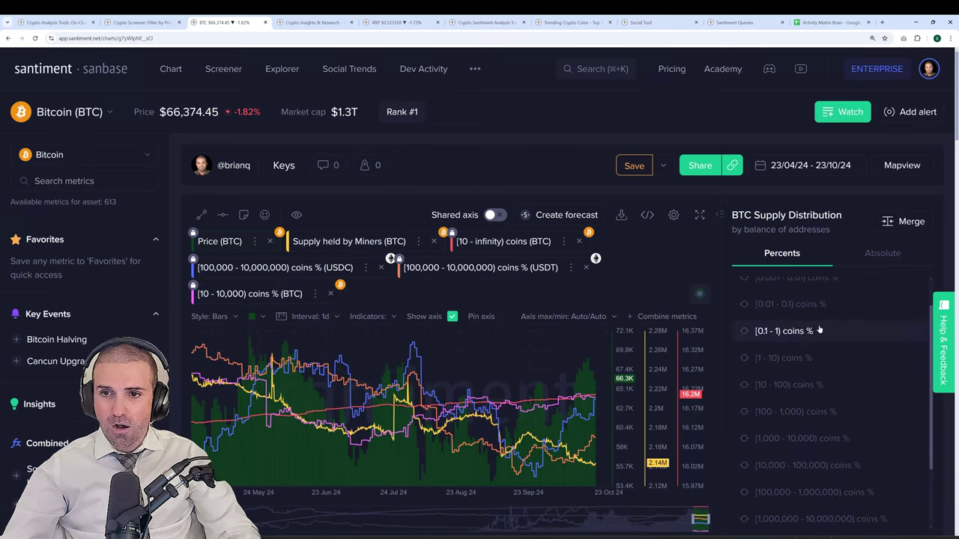
{"action": "scroll", "coordinate": [813, 333], "scroll_direction": "up", "scroll_amount": 1}
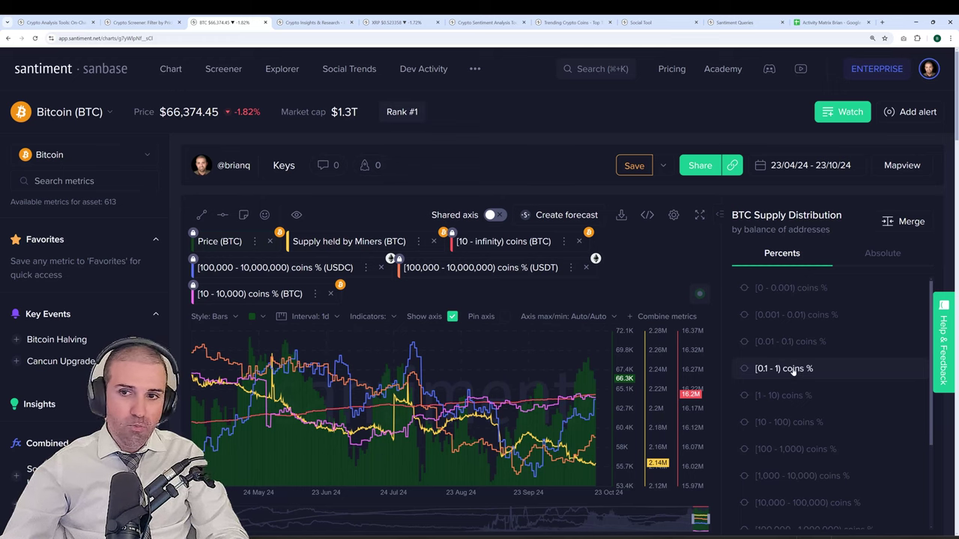
Step: Select the [0.1 - 1), [1 - 10), [10 - 100) and [100 - 1,000) coins % bands in BTC Supply Distribution
{"action": "left_click", "coordinate": [794, 371]}
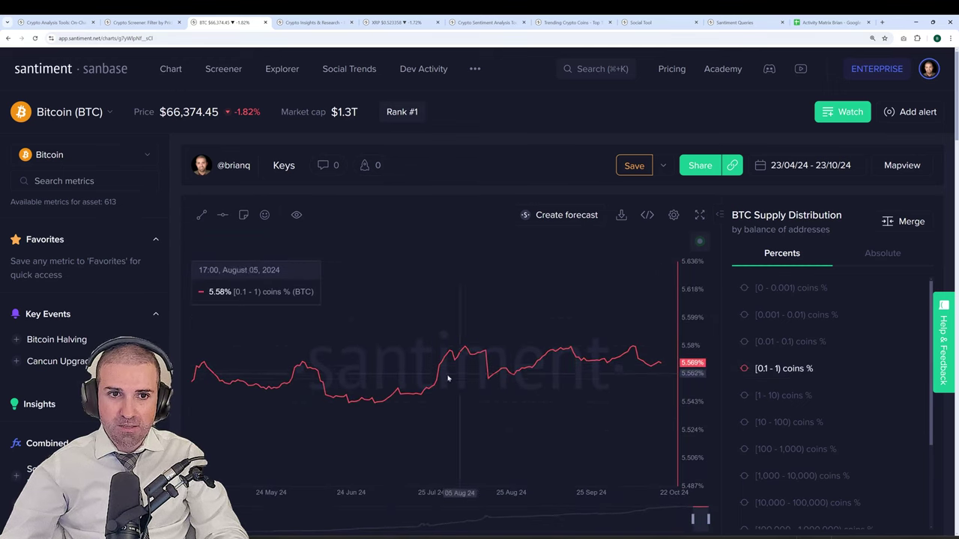
{"action": "left_click", "coordinate": [777, 397]}
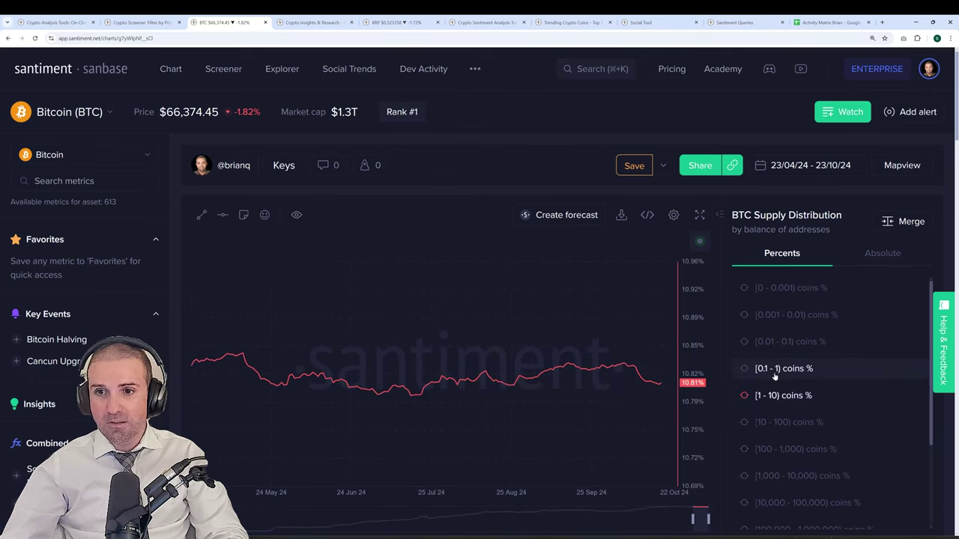
{"action": "left_click", "coordinate": [776, 372]}
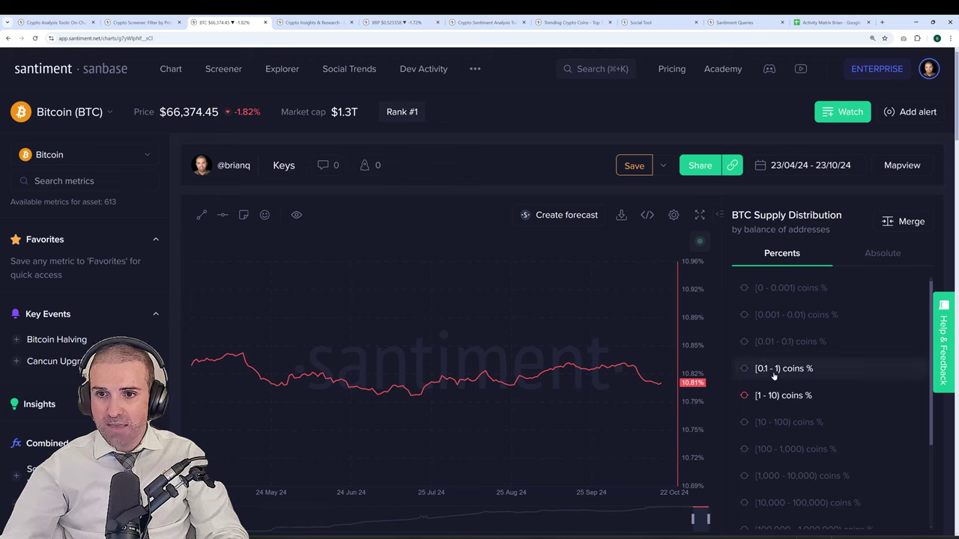
{"action": "left_click", "coordinate": [772, 424]}
{"action": "left_click", "coordinate": [773, 450]}
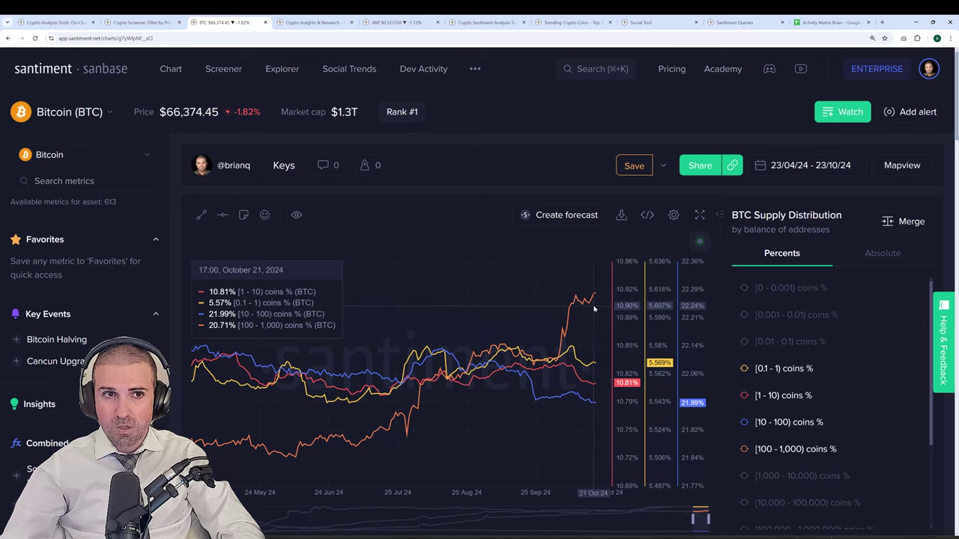
Step: Change the charted asset from Bitcoin (BTC) to Litecoin using the asset search list
{"action": "left_click", "coordinate": [75, 111]}
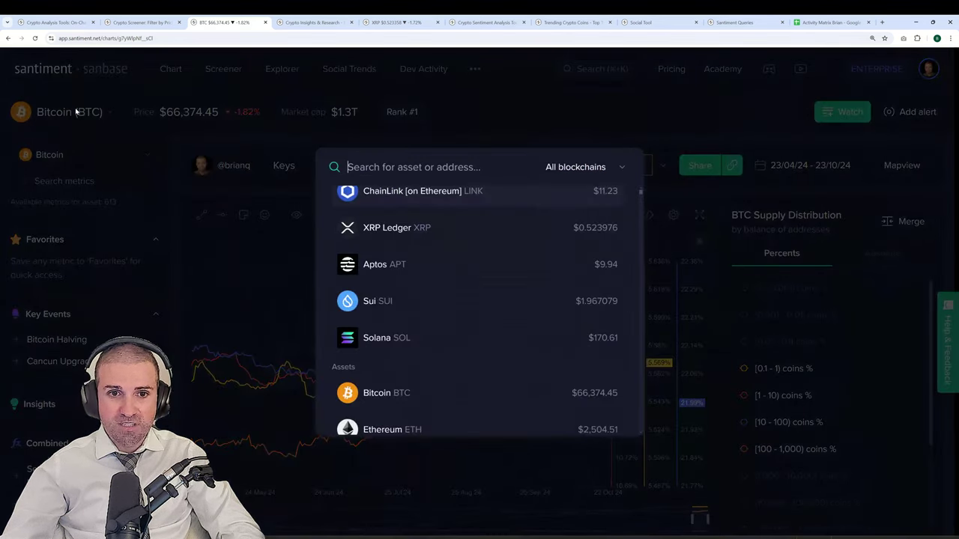
{"action": "scroll", "coordinate": [523, 269], "scroll_direction": "down", "scroll_amount": 1}
{"action": "scroll", "coordinate": [520, 271], "scroll_direction": "down", "scroll_amount": 10}
{"action": "scroll", "coordinate": [512, 273], "scroll_direction": "down", "scroll_amount": 5}
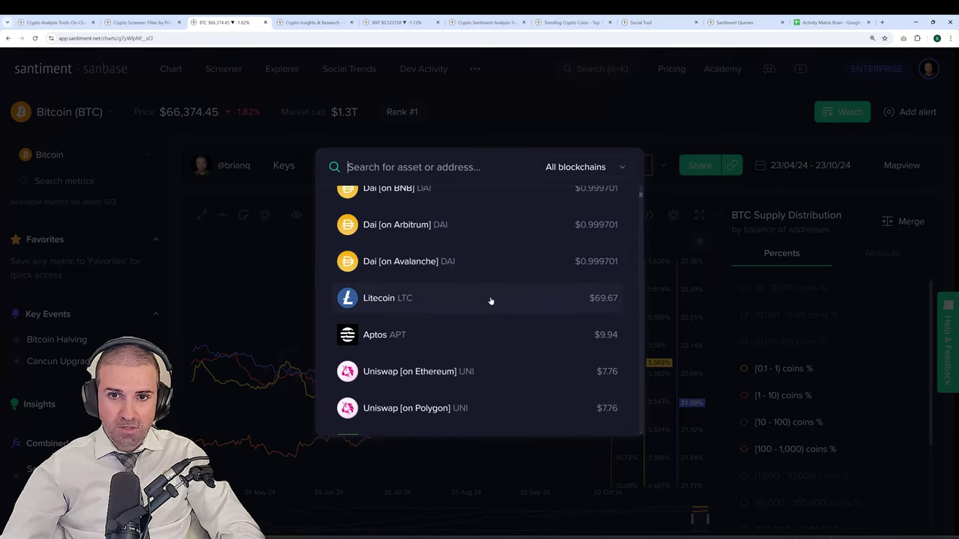
{"action": "left_click", "coordinate": [491, 300]}
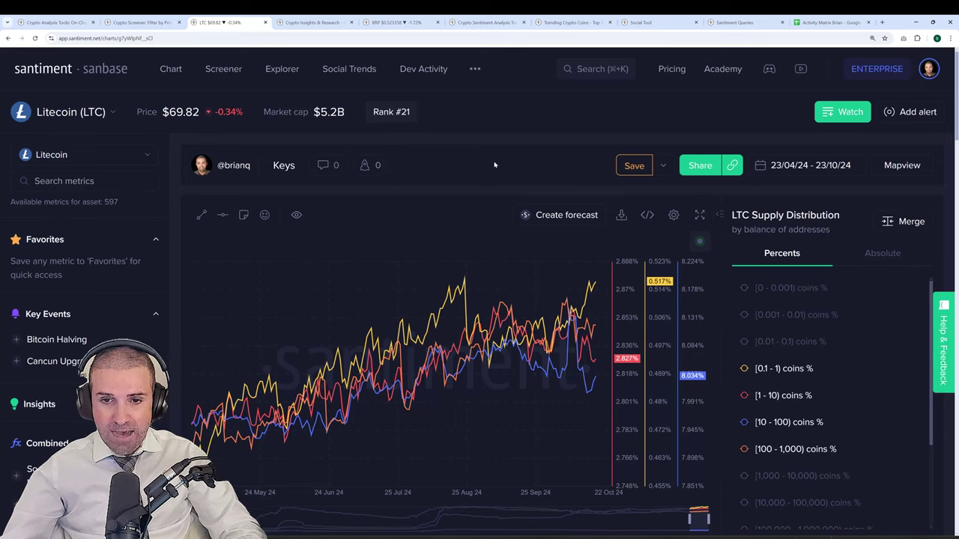
Step: Move from the LTC chart tab to the Crypto Insights & Research tab
{"action": "scroll", "coordinate": [496, 164], "scroll_direction": "down", "scroll_amount": 4}
{"action": "scroll", "coordinate": [380, 327], "scroll_direction": "up", "scroll_amount": 3}
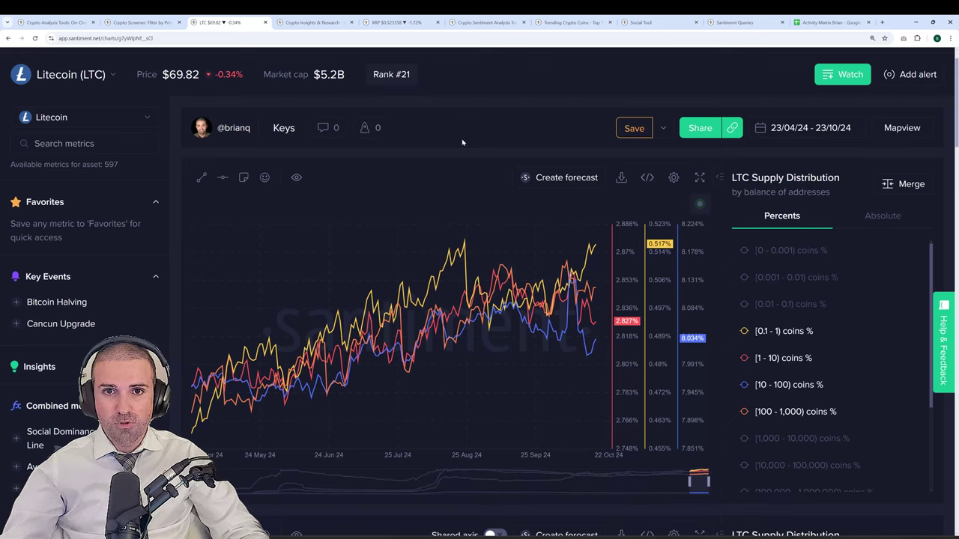
{"action": "key", "text": "ctrl+Tab"}
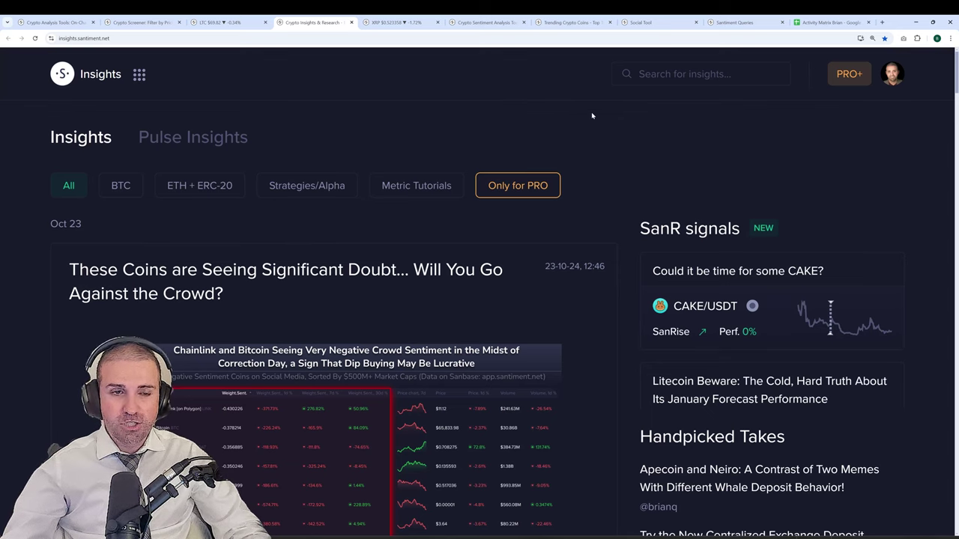
Step: Scroll the Insights feed to the Oct 22 post and enlarge its ApeCoin whale-transactions chart
{"action": "scroll", "coordinate": [604, 117], "scroll_direction": "down", "scroll_amount": 2}
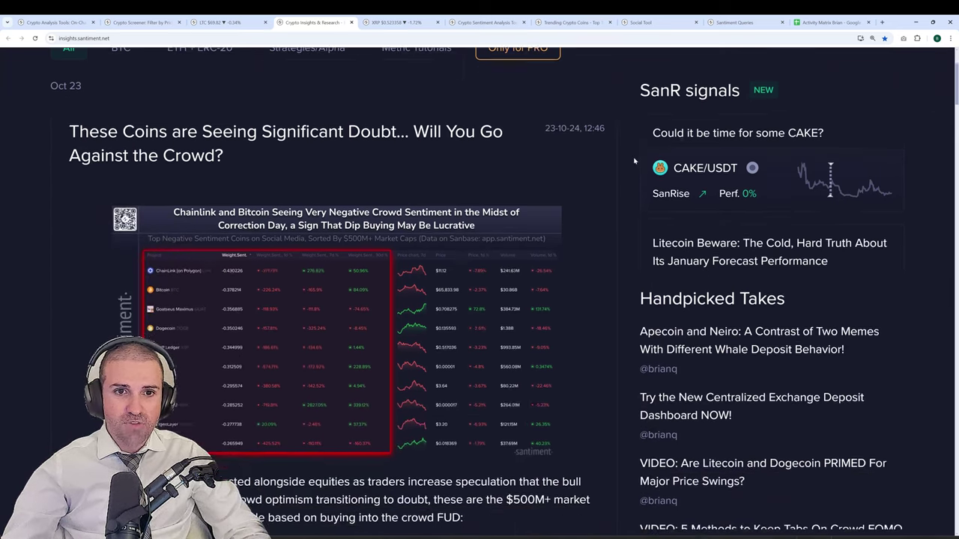
{"action": "scroll", "coordinate": [634, 161], "scroll_direction": "down", "scroll_amount": 3}
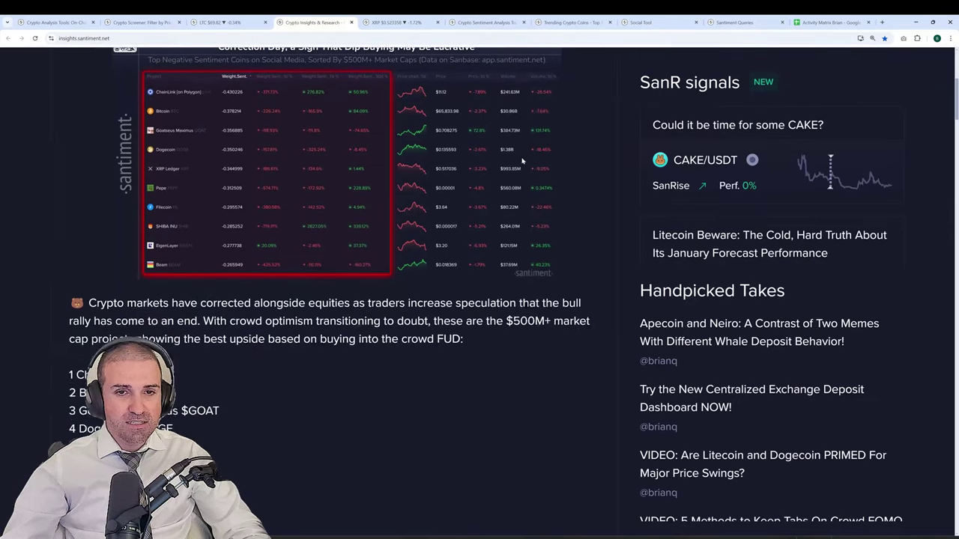
{"action": "scroll", "coordinate": [522, 160], "scroll_direction": "down", "scroll_amount": 2}
{"action": "scroll", "coordinate": [517, 165], "scroll_direction": "up", "scroll_amount": 3}
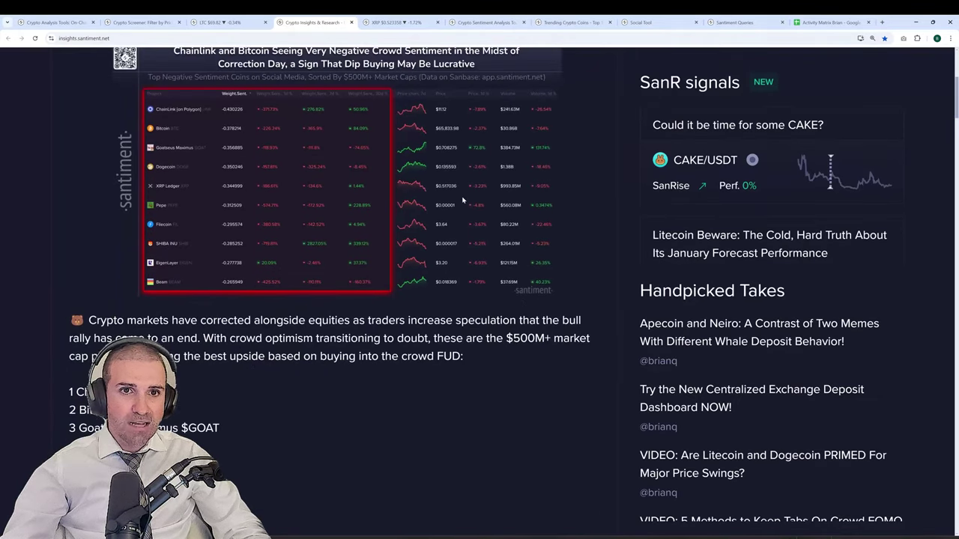
{"action": "scroll", "coordinate": [462, 200], "scroll_direction": "up", "scroll_amount": 1}
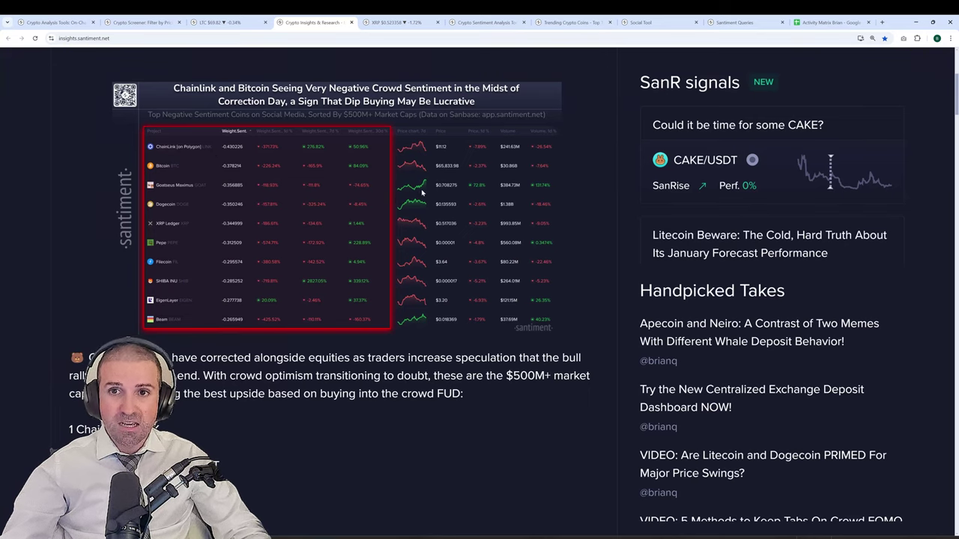
{"action": "scroll", "coordinate": [423, 189], "scroll_direction": "down", "scroll_amount": 4}
{"action": "scroll", "coordinate": [427, 186], "scroll_direction": "down", "scroll_amount": 4}
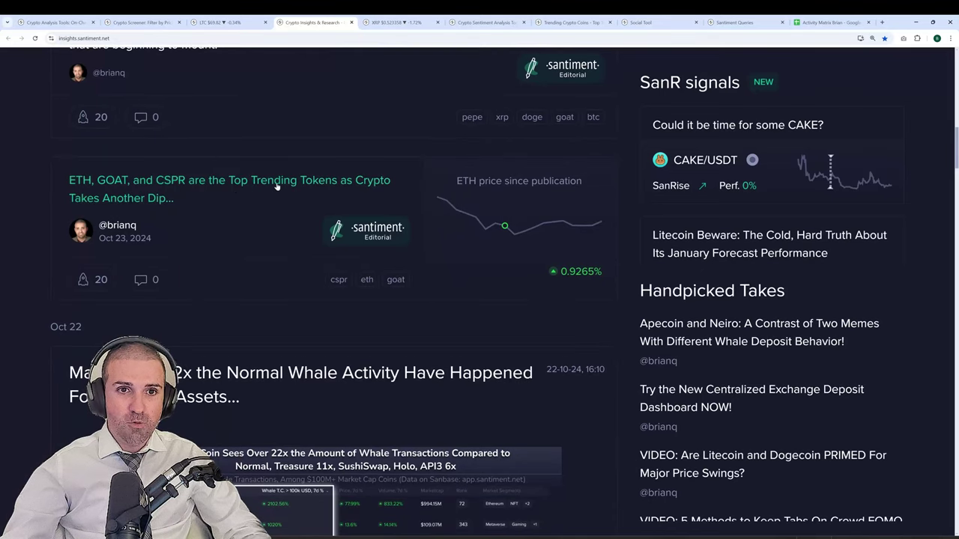
{"action": "left_click", "coordinate": [375, 469]}
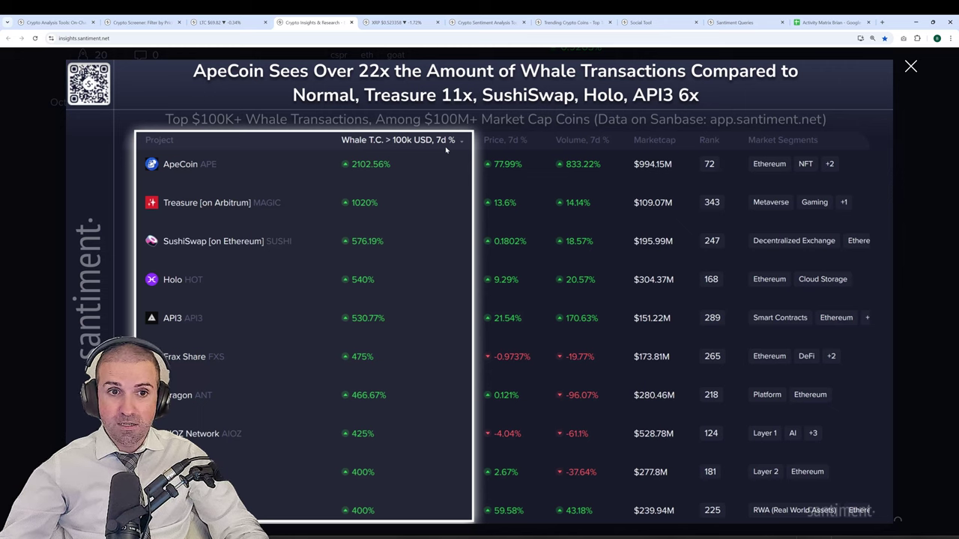
Step: View the Bullish Sentiment post's chart in the lightbox, then close it back to that post in the feed
{"action": "right_click", "coordinate": [300, 363]}
{"action": "left_click", "coordinate": [377, 304]}
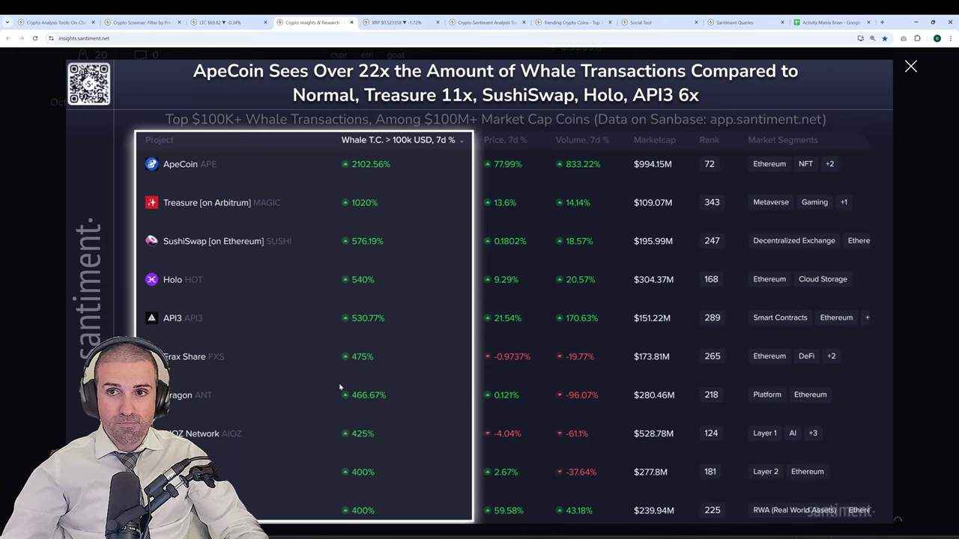
{"action": "key", "text": "Right"}
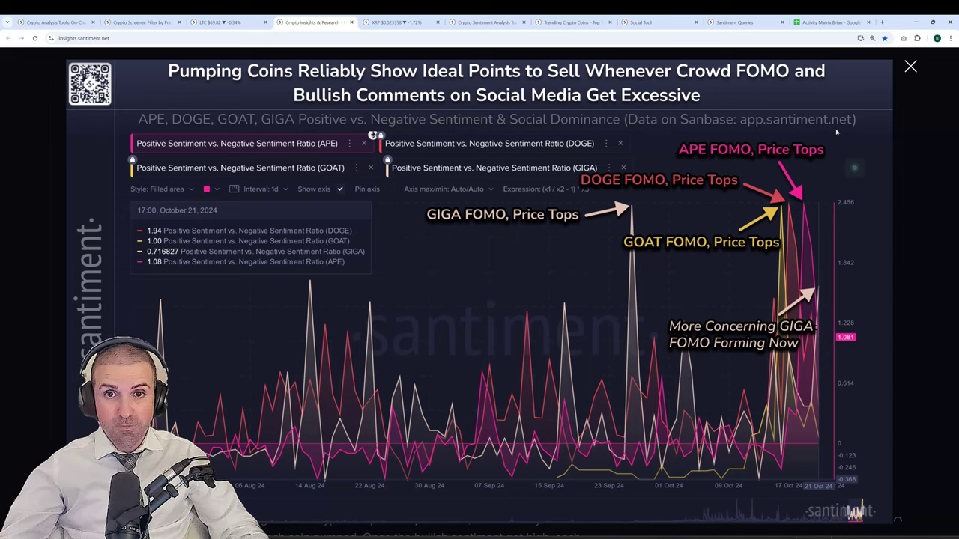
{"action": "left_click", "coordinate": [378, 305]}
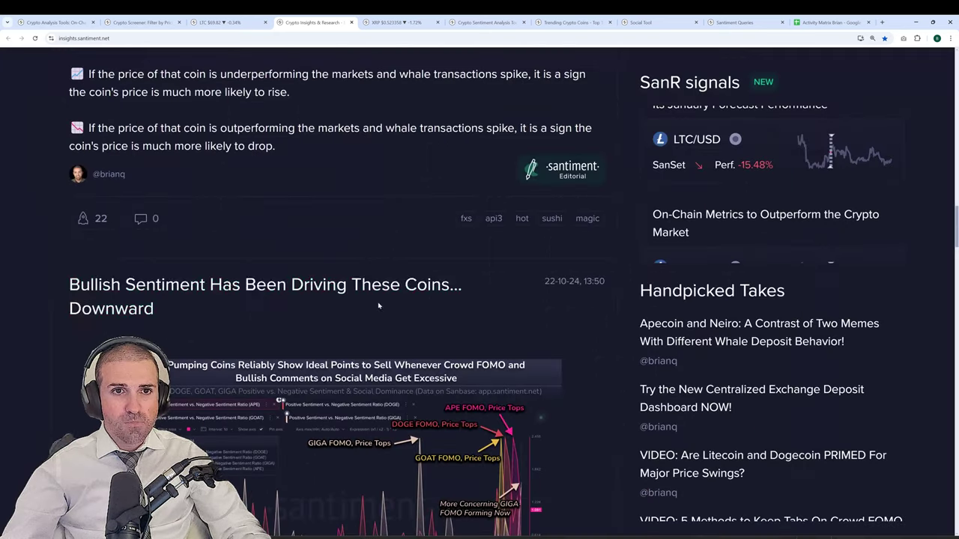
{"action": "scroll", "coordinate": [416, 223], "scroll_direction": "down", "scroll_amount": 3}
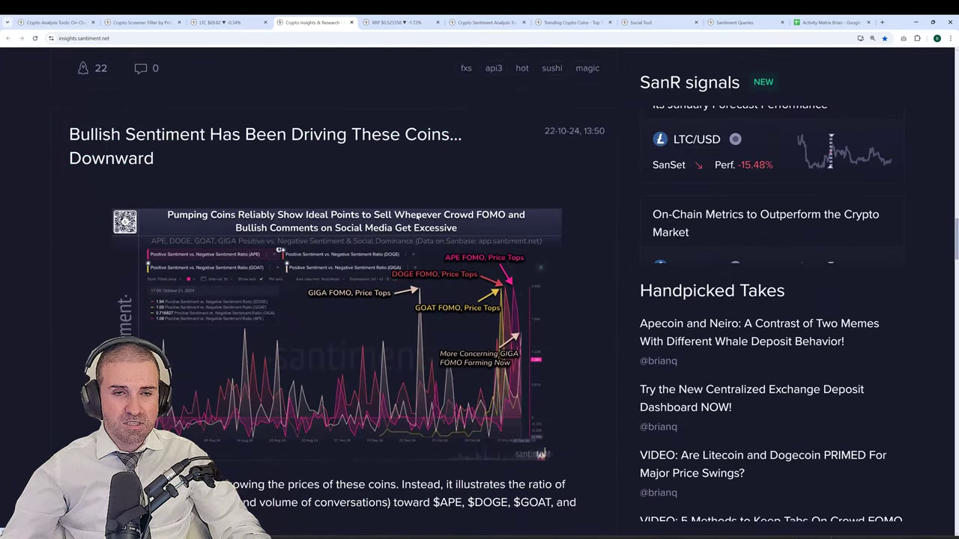
Step: Scroll past the Ethereum fees and Trump trending-topics posts to the Oct 21 AI & Big Data ranking led by Near
{"action": "scroll", "coordinate": [417, 217], "scroll_direction": "down", "scroll_amount": 8}
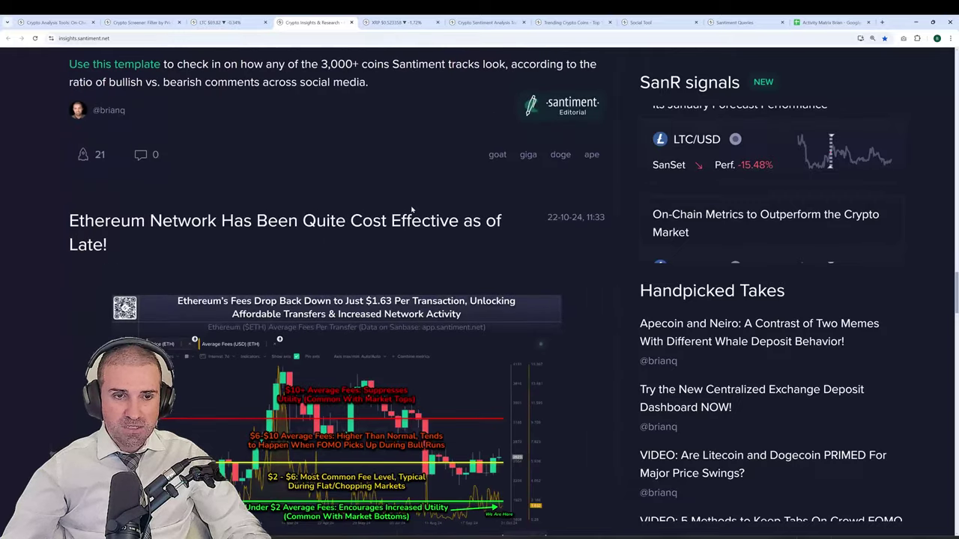
{"action": "scroll", "coordinate": [410, 213], "scroll_direction": "down", "scroll_amount": 3}
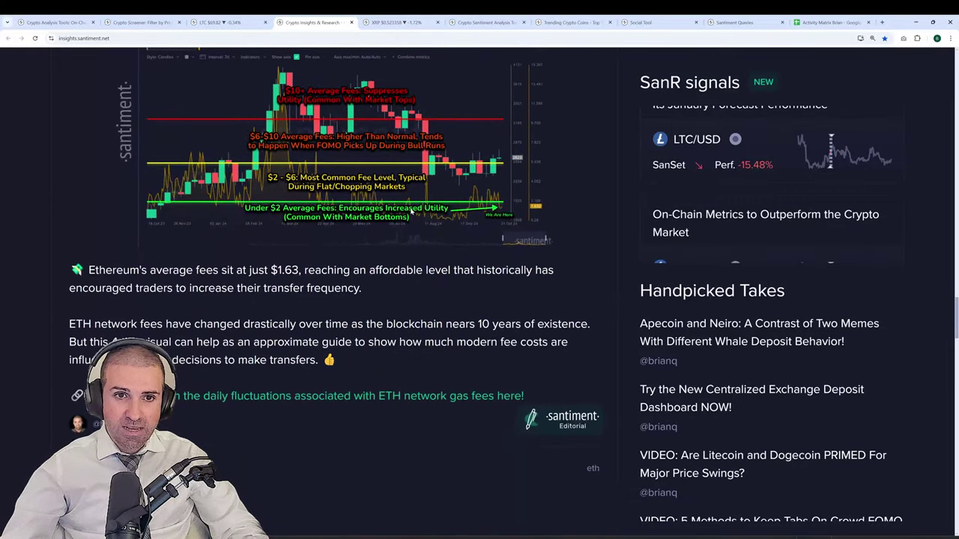
{"action": "scroll", "coordinate": [392, 212], "scroll_direction": "down", "scroll_amount": 6}
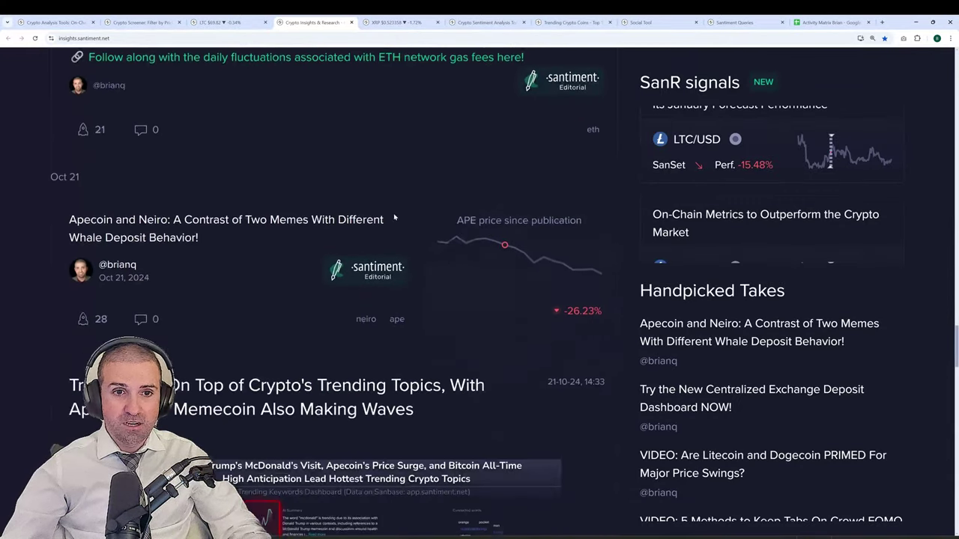
{"action": "scroll", "coordinate": [395, 218], "scroll_direction": "down", "scroll_amount": 4}
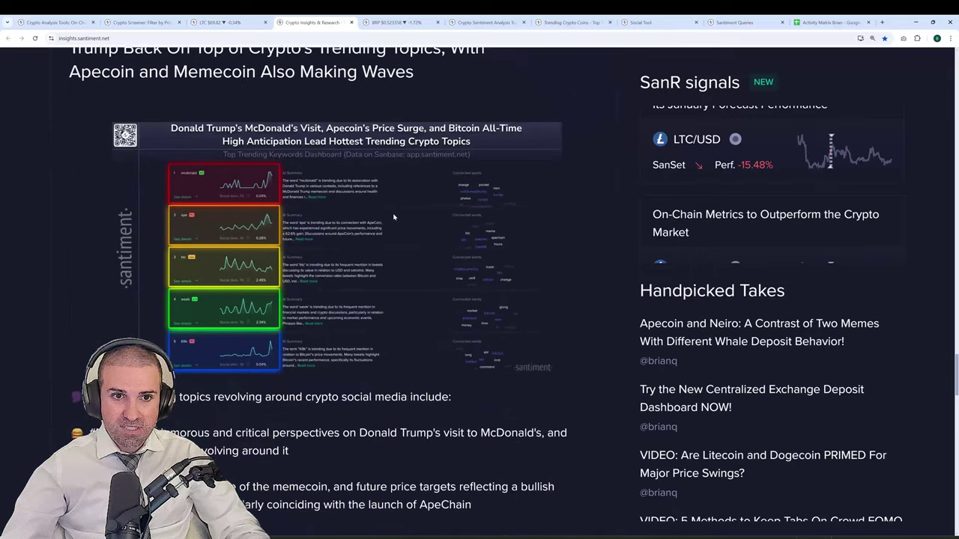
{"action": "scroll", "coordinate": [394, 217], "scroll_direction": "down", "scroll_amount": 5}
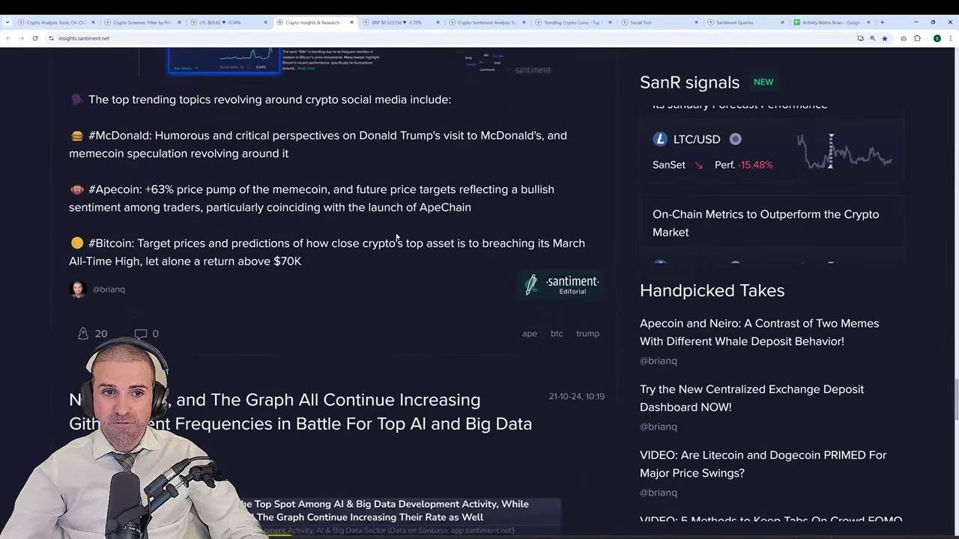
{"action": "scroll", "coordinate": [397, 237], "scroll_direction": "down", "scroll_amount": 6}
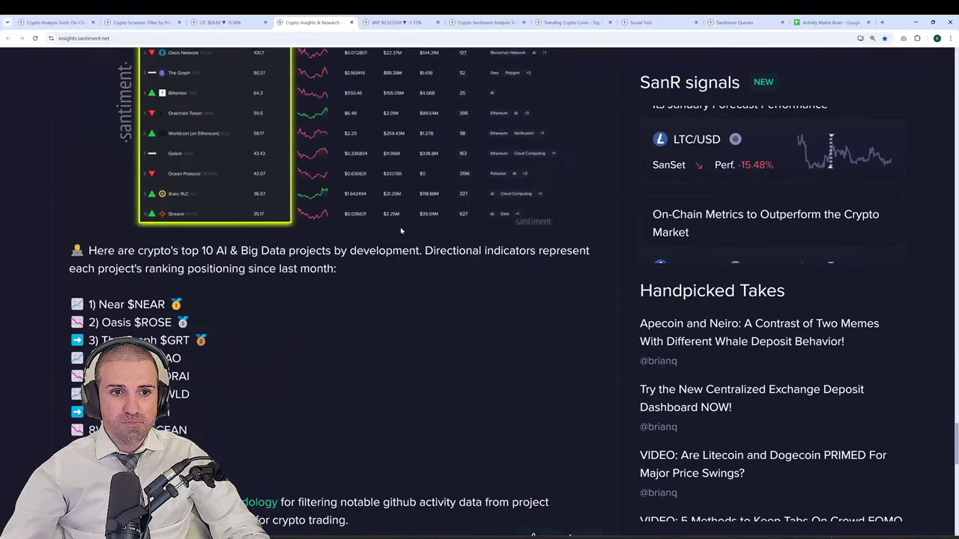
Step: On the XRP chart, load the saved 'Main' layout plotting price with Transaction Volume USD
{"action": "key", "text": "ctrl+Tab"}
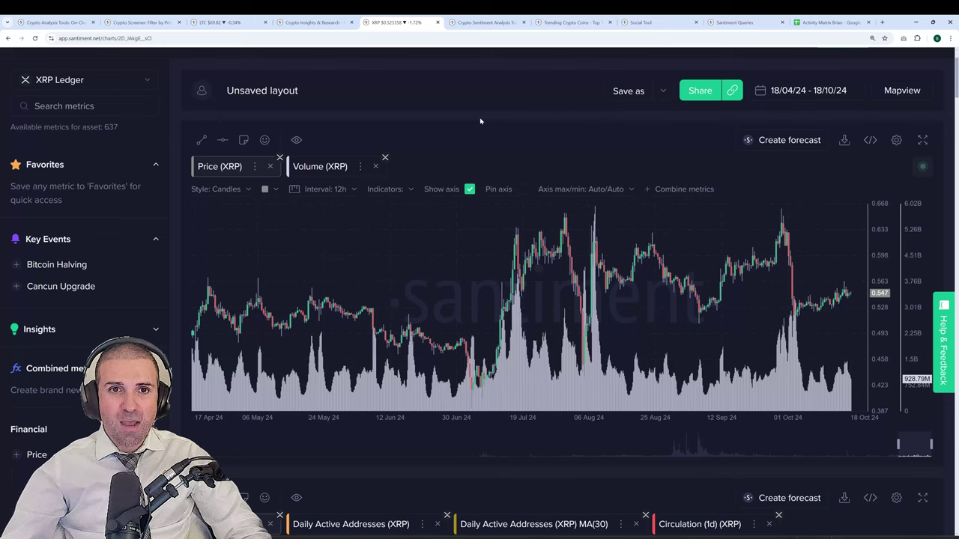
{"action": "left_click", "coordinate": [658, 94]}
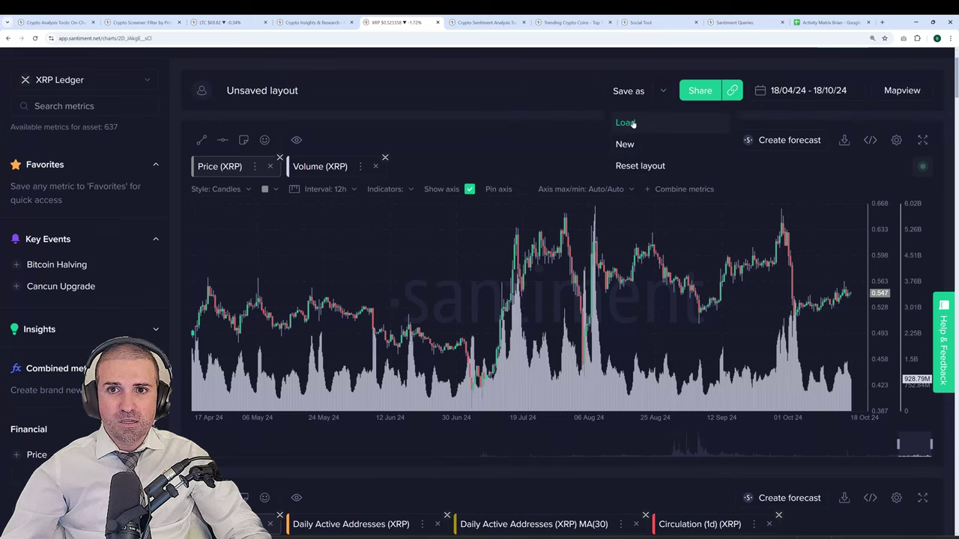
{"action": "left_click", "coordinate": [631, 123]}
{"action": "type", "text": "main"}
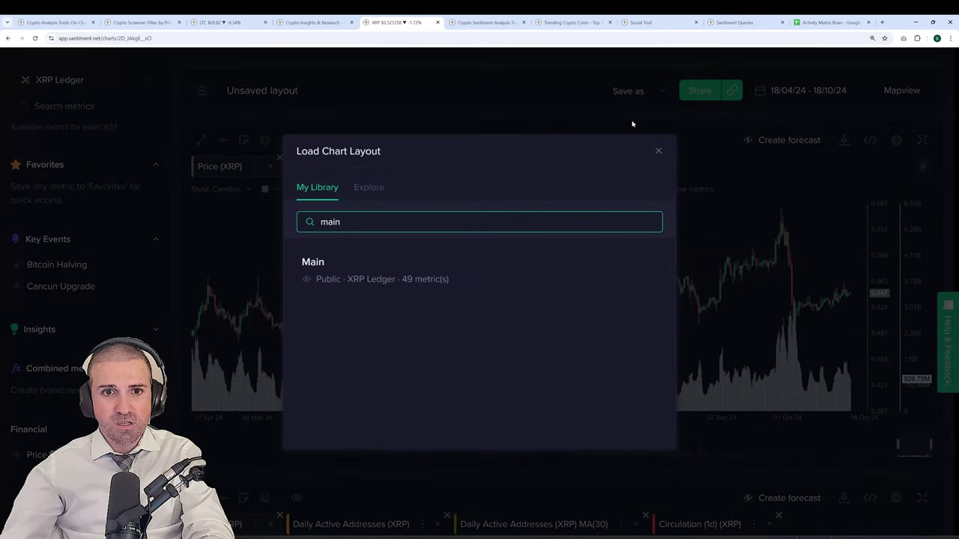
{"action": "left_click", "coordinate": [439, 269]}
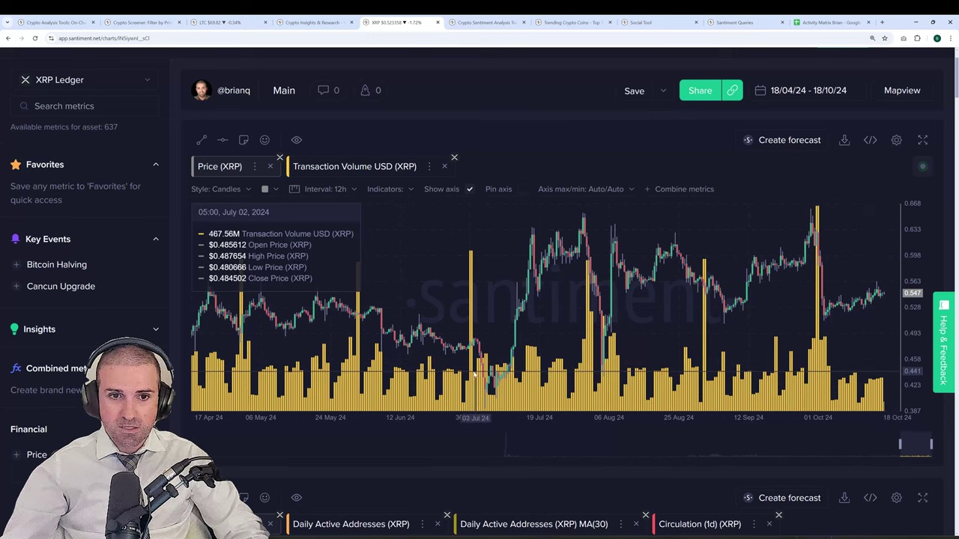
Step: Set the Transaction Volume USD bars to a 7-day interval
{"action": "left_click", "coordinate": [357, 168]}
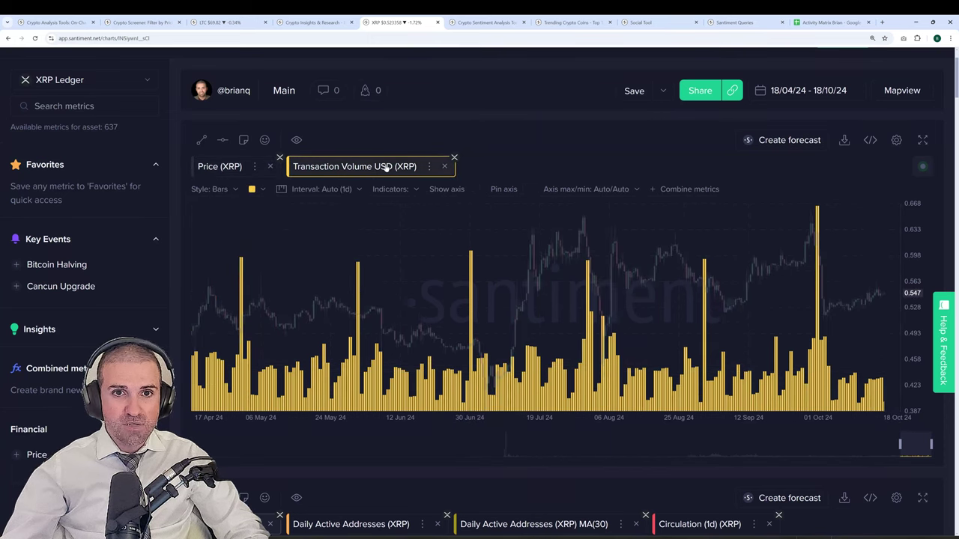
{"action": "left_click", "coordinate": [336, 193]}
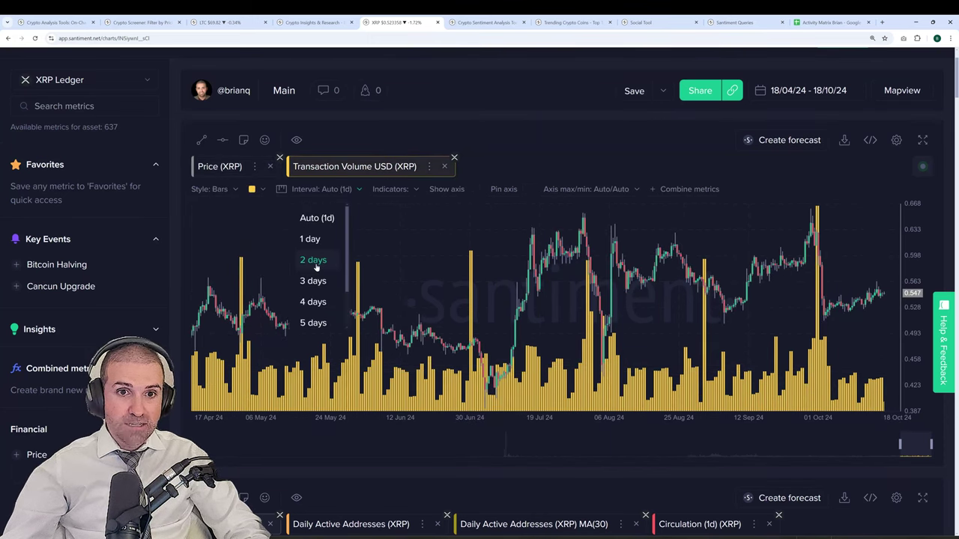
{"action": "scroll", "coordinate": [314, 277], "scroll_direction": "down", "scroll_amount": 2}
{"action": "left_click", "coordinate": [312, 315]}
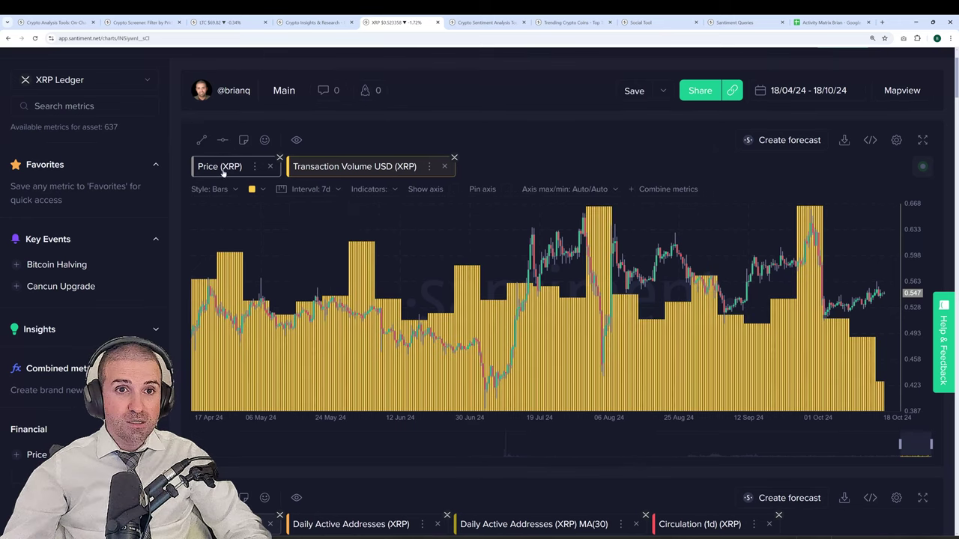
Step: Limit the chart to the last month and set the XRP price interval to 4h
{"action": "left_click", "coordinate": [225, 167]}
{"action": "left_click", "coordinate": [355, 194]}
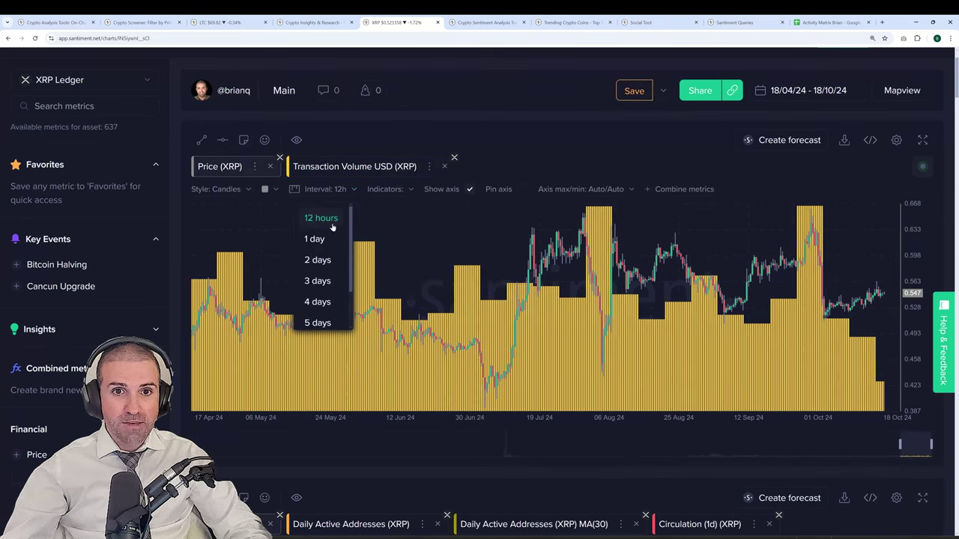
{"action": "scroll", "coordinate": [329, 225], "scroll_direction": "down", "scroll_amount": 2}
{"action": "left_click", "coordinate": [767, 98]}
{"action": "left_click", "coordinate": [861, 166]}
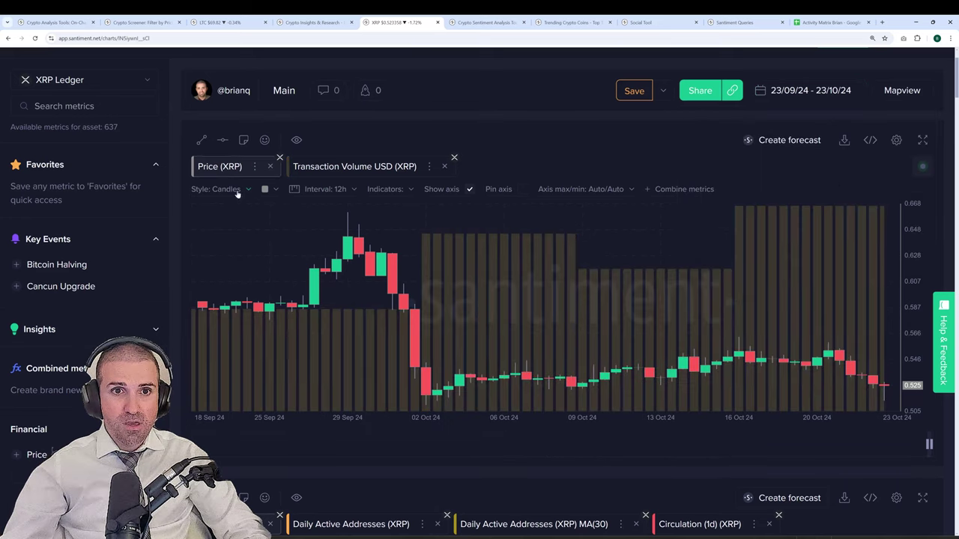
{"action": "left_click", "coordinate": [318, 192]}
{"action": "scroll", "coordinate": [320, 234], "scroll_direction": "up", "scroll_amount": 3}
{"action": "left_click", "coordinate": [326, 264]}
{"action": "left_click", "coordinate": [330, 290]}
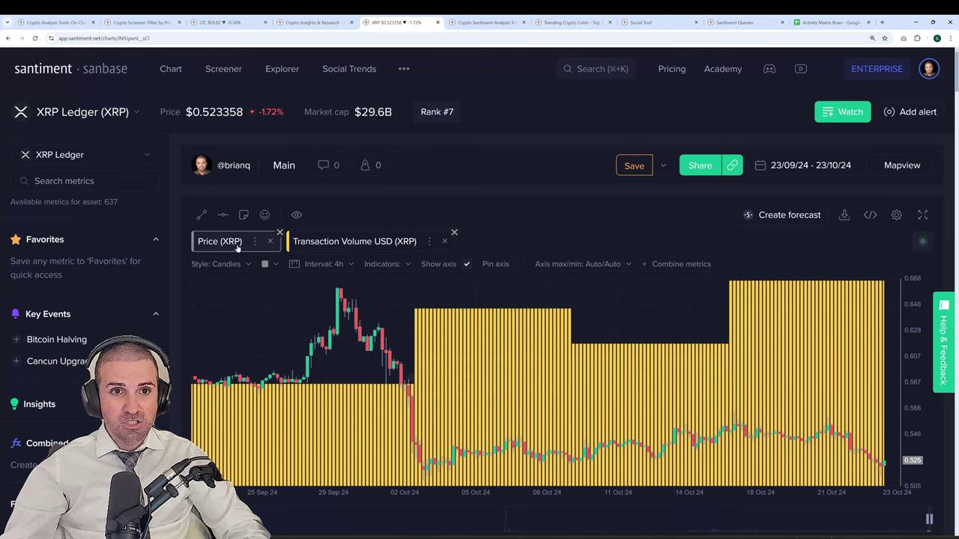
Step: Draw transaction volume as an area and price as a line, then hide the price line
{"action": "left_click", "coordinate": [259, 267]}
{"action": "left_click", "coordinate": [222, 264]}
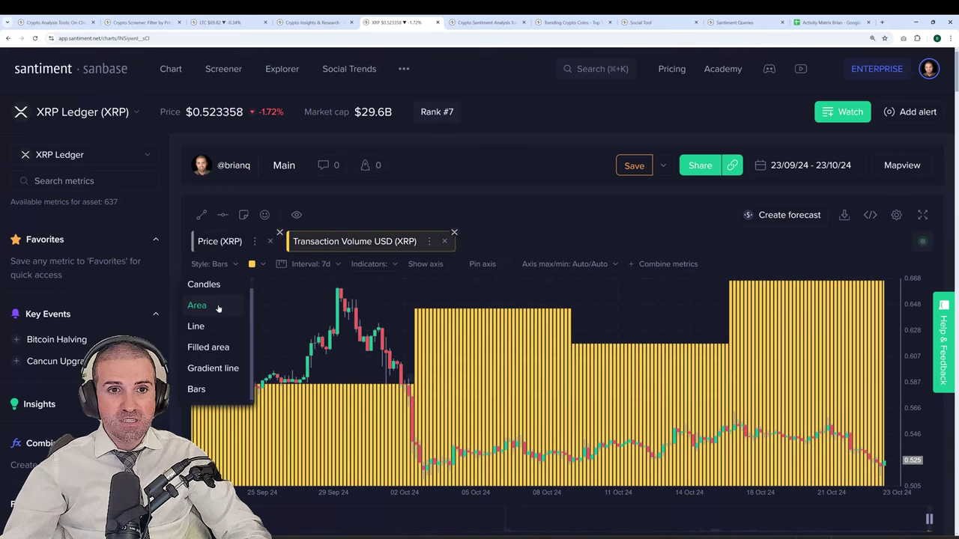
{"action": "left_click", "coordinate": [216, 306]}
{"action": "left_click", "coordinate": [225, 241]}
{"action": "left_click", "coordinate": [224, 265]}
{"action": "left_click", "coordinate": [216, 335]}
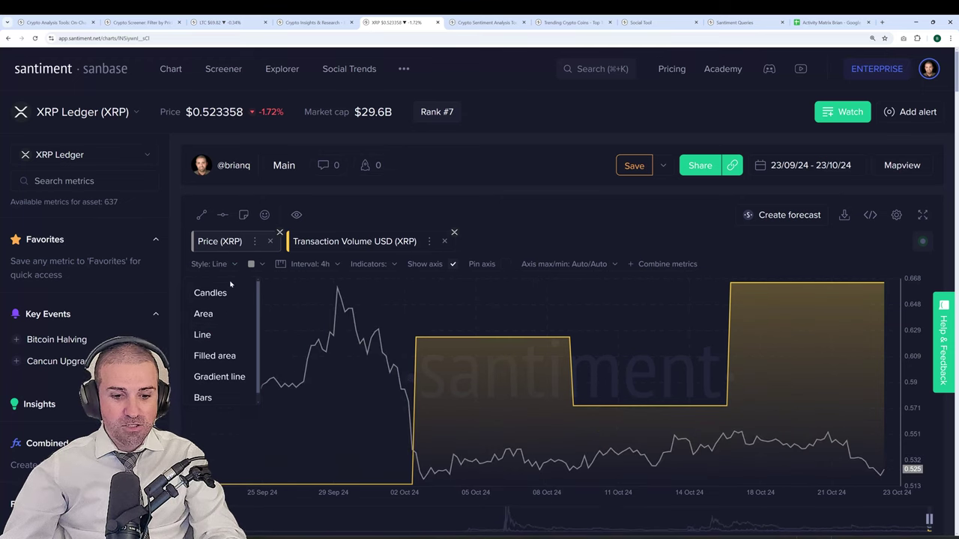
{"action": "left_click", "coordinate": [193, 233]}
{"action": "left_click", "coordinate": [372, 239]}
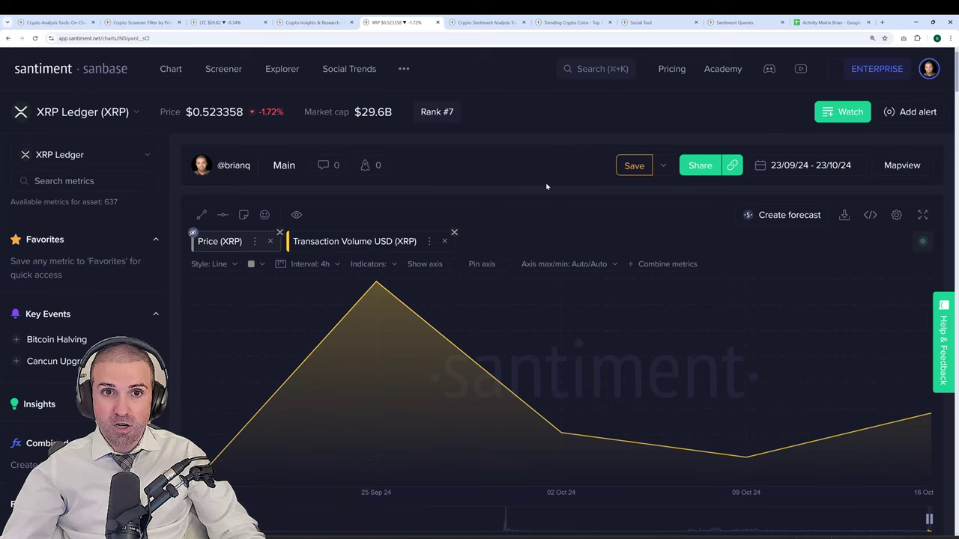
Step: Expand the XRP MVRV Ratio panel, below the Circulation chart, to full screen
{"action": "scroll", "coordinate": [547, 174], "scroll_direction": "down", "scroll_amount": 2}
{"action": "scroll", "coordinate": [547, 173], "scroll_direction": "down", "scroll_amount": 4}
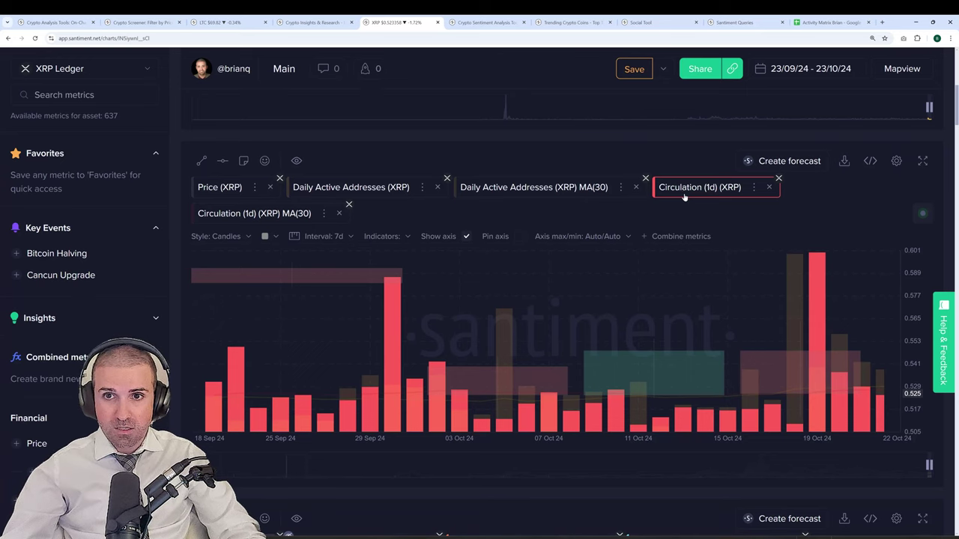
{"action": "scroll", "coordinate": [684, 197], "scroll_direction": "down", "scroll_amount": 5}
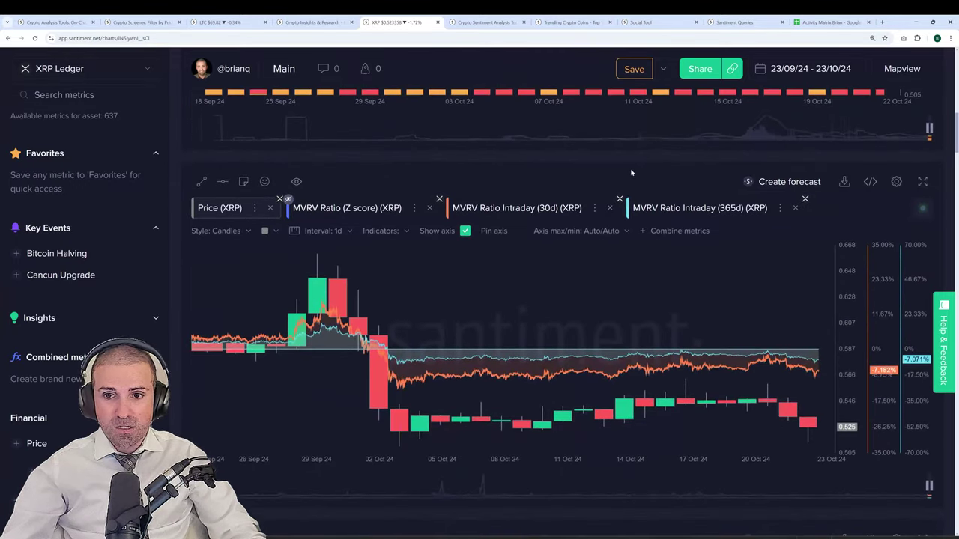
{"action": "left_click", "coordinate": [921, 182]}
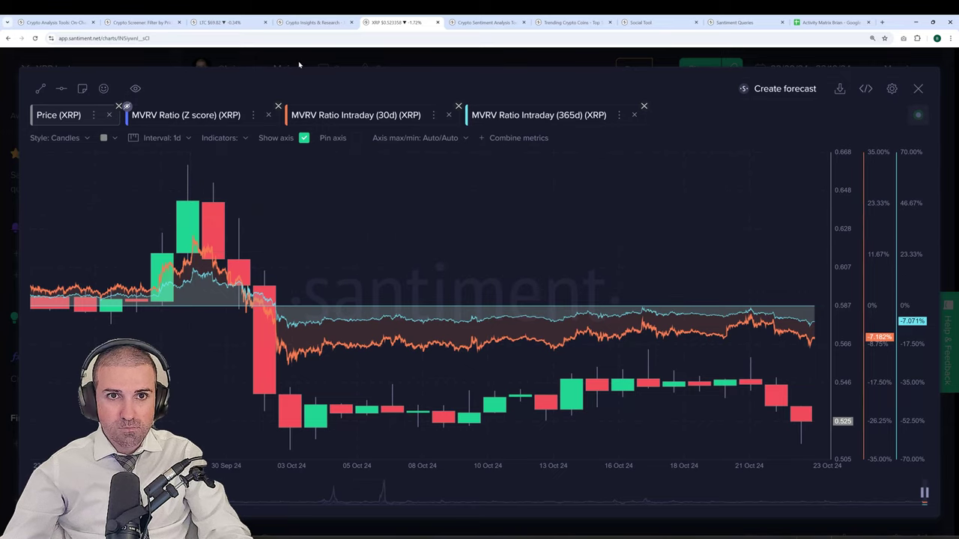
Step: Close the expanded MVRV chart and scroll down to the Whale Transaction Count chart
{"action": "left_click", "coordinate": [322, 78]}
{"action": "scroll", "coordinate": [541, 173], "scroll_direction": "down", "scroll_amount": 3}
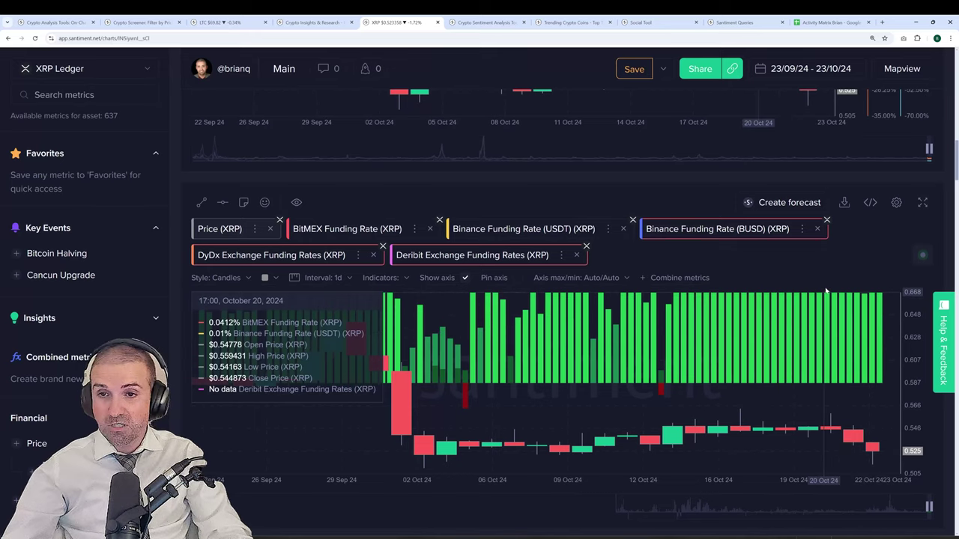
{"action": "scroll", "coordinate": [854, 299], "scroll_direction": "down", "scroll_amount": 3}
{"action": "scroll", "coordinate": [827, 257], "scroll_direction": "down", "scroll_amount": 5}
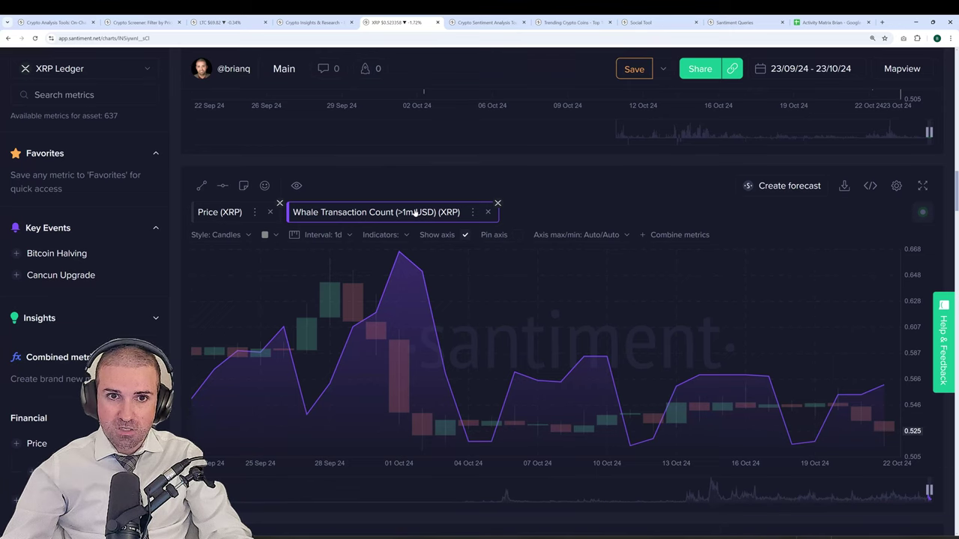
Step: Set the Whale Transaction Count (>1m USD) interval to 5 minutes, trying 8h and 1h first
{"action": "left_click", "coordinate": [413, 213]}
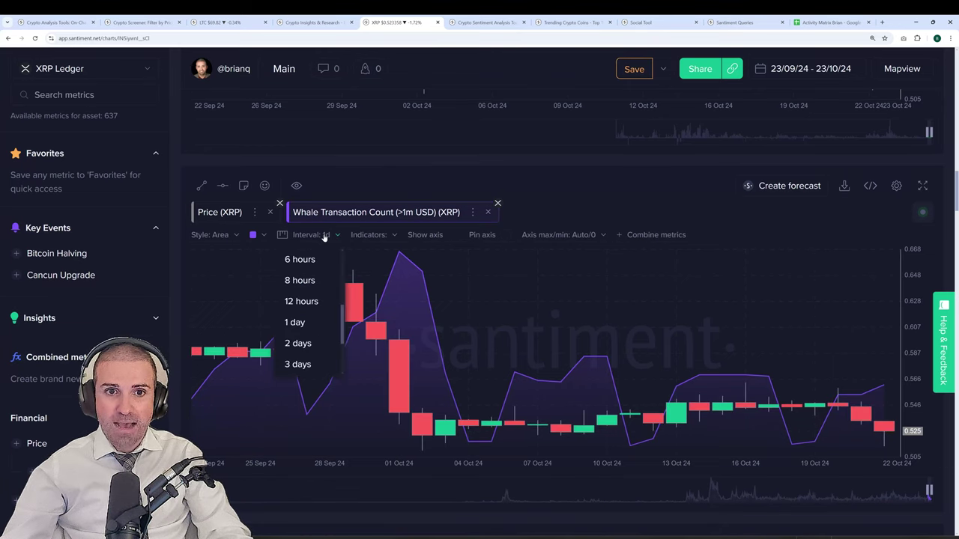
{"action": "scroll", "coordinate": [311, 283], "scroll_direction": "up", "scroll_amount": 2}
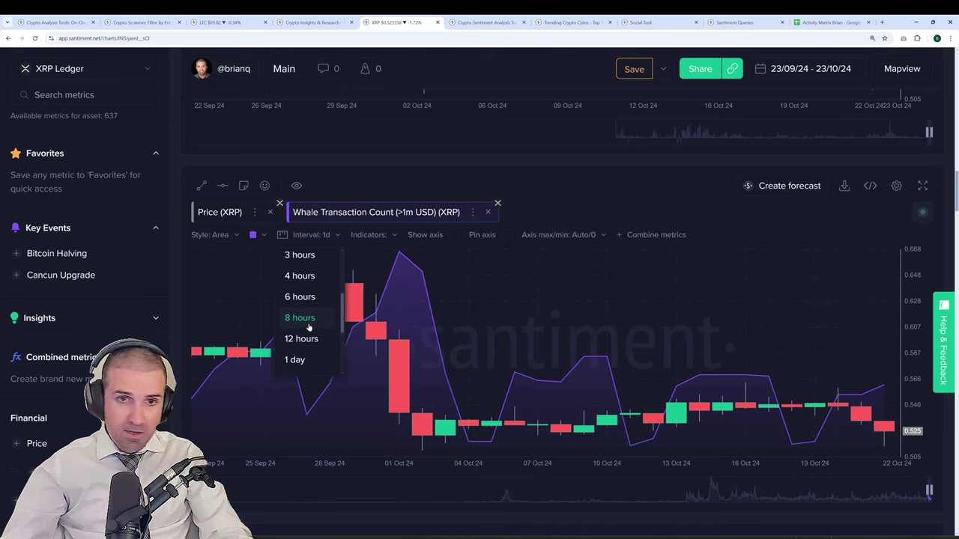
{"action": "left_click", "coordinate": [309, 321]}
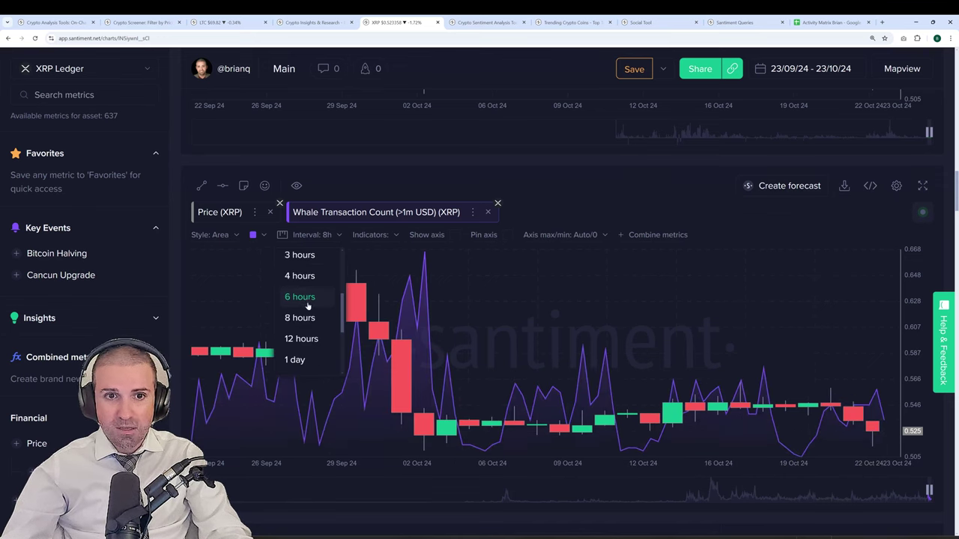
{"action": "scroll", "coordinate": [302, 307], "scroll_direction": "up", "scroll_amount": 4}
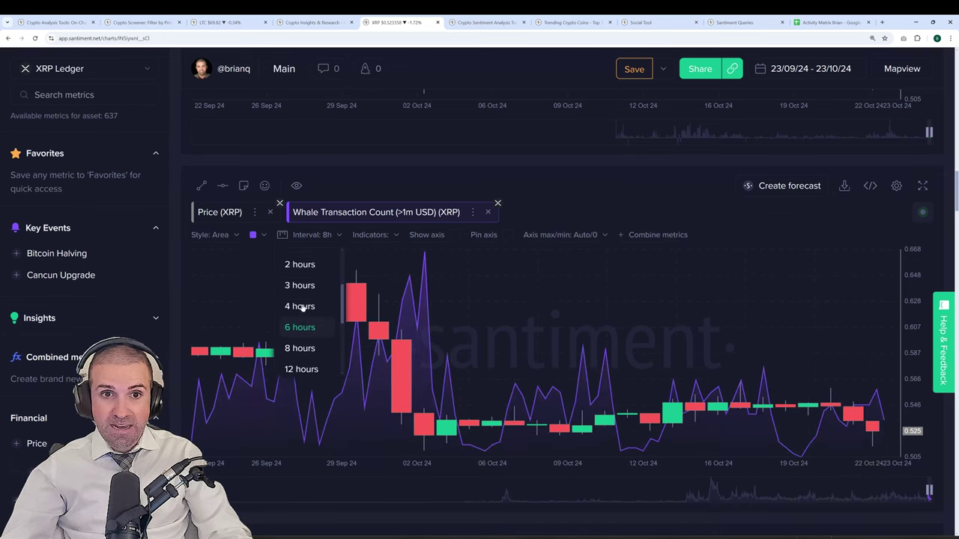
{"action": "left_click", "coordinate": [300, 325]}
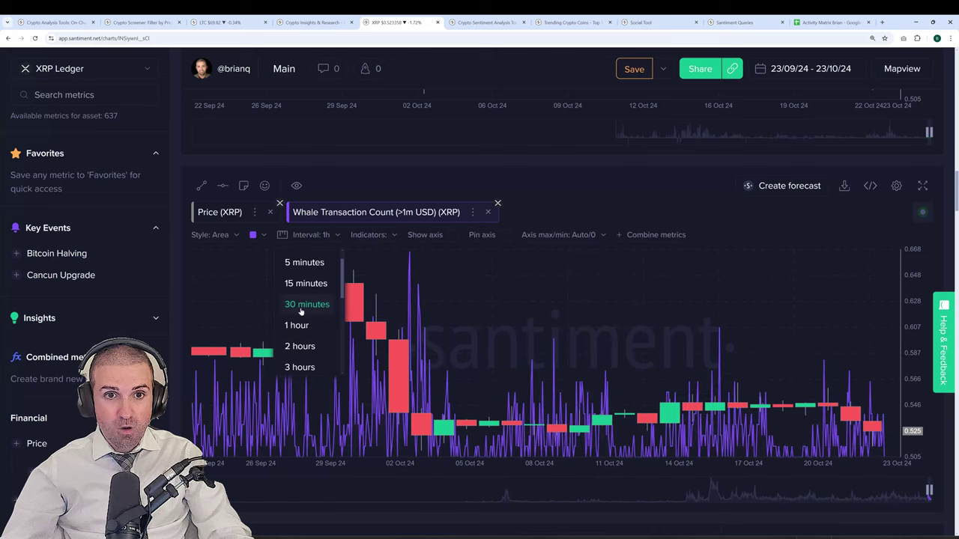
{"action": "left_click", "coordinate": [304, 262]}
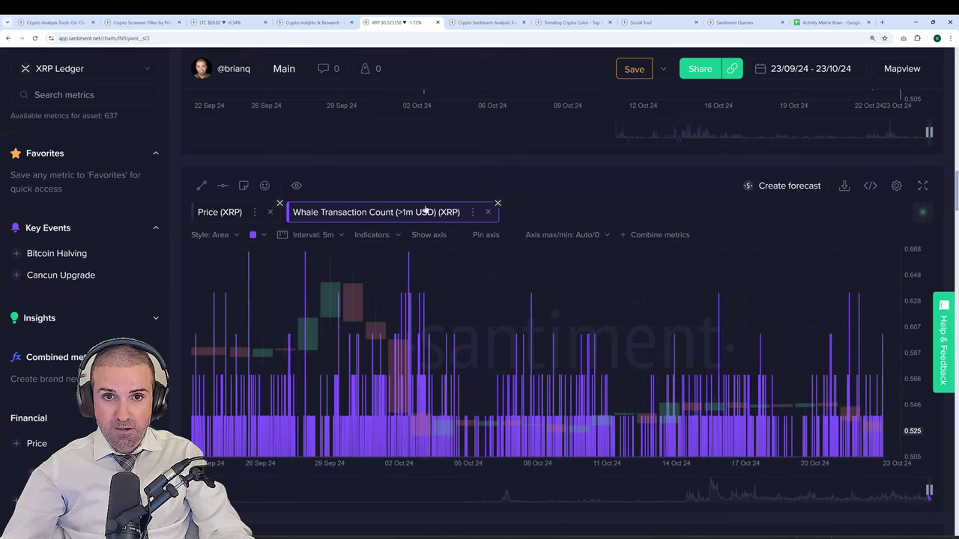
Step: Scroll past the Mean Dollar Invested Age and Realized Profit/Loss charts to the Exchange Flow Balance panel
{"action": "scroll", "coordinate": [426, 210], "scroll_direction": "down", "scroll_amount": 5}
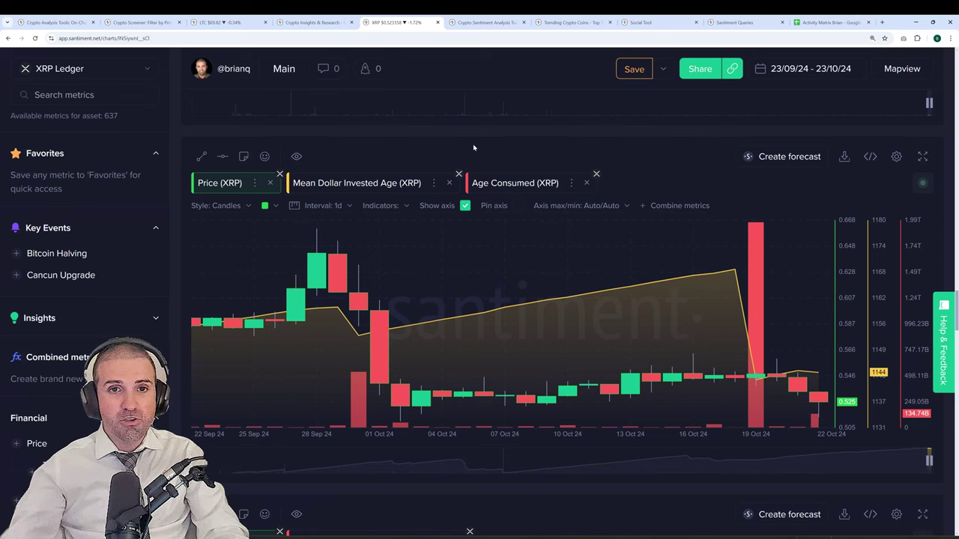
{"action": "scroll", "coordinate": [347, 216], "scroll_direction": "up", "scroll_amount": 5}
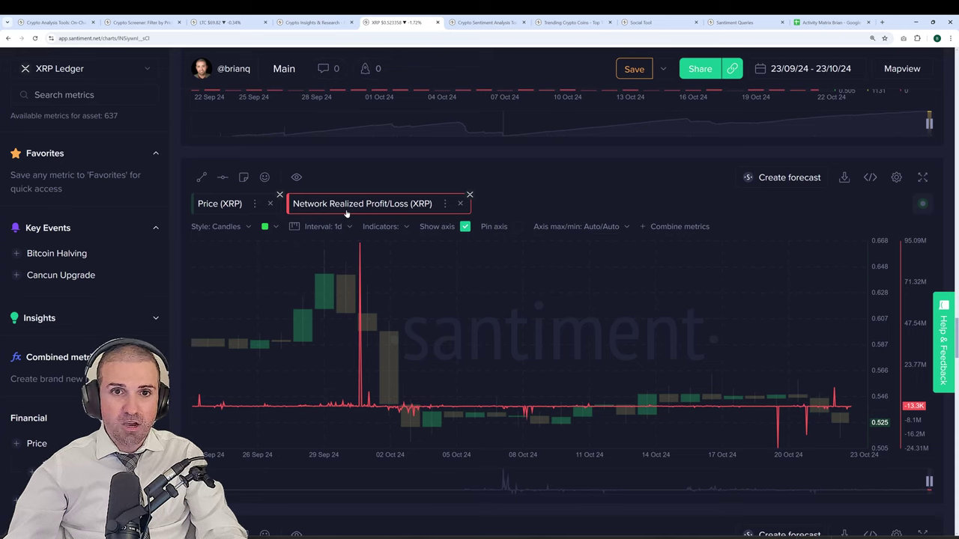
{"action": "scroll", "coordinate": [347, 214], "scroll_direction": "up", "scroll_amount": 5}
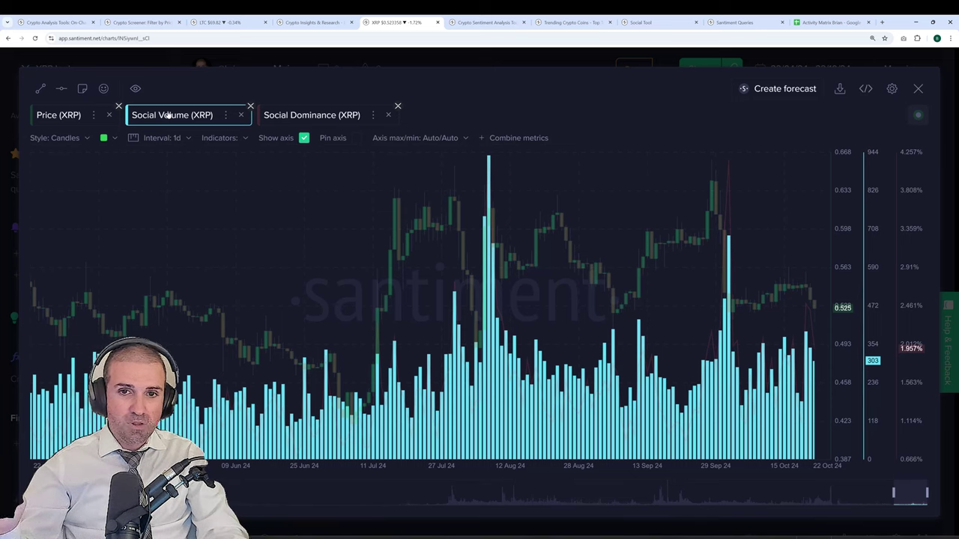
Step: Deselect Social Volume in the expanded chart, then exit the Development Activity fullscreen view
{"action": "left_click", "coordinate": [167, 115]}
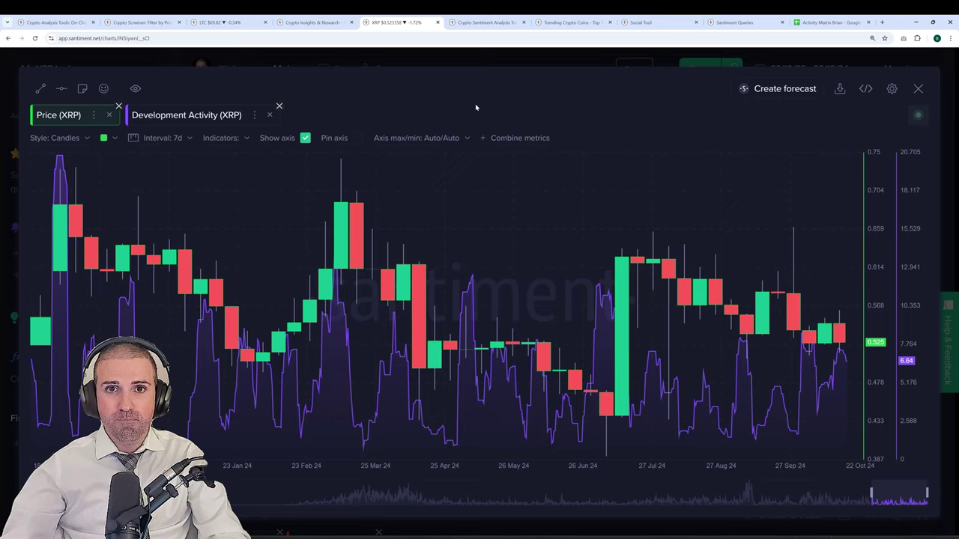
{"action": "key", "text": "Escape"}
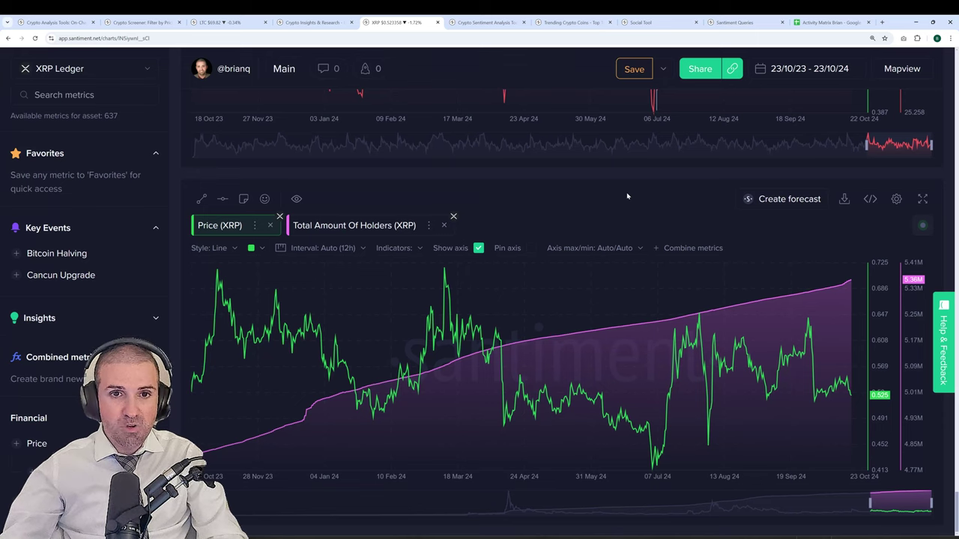
{"action": "left_click", "coordinate": [487, 22]}
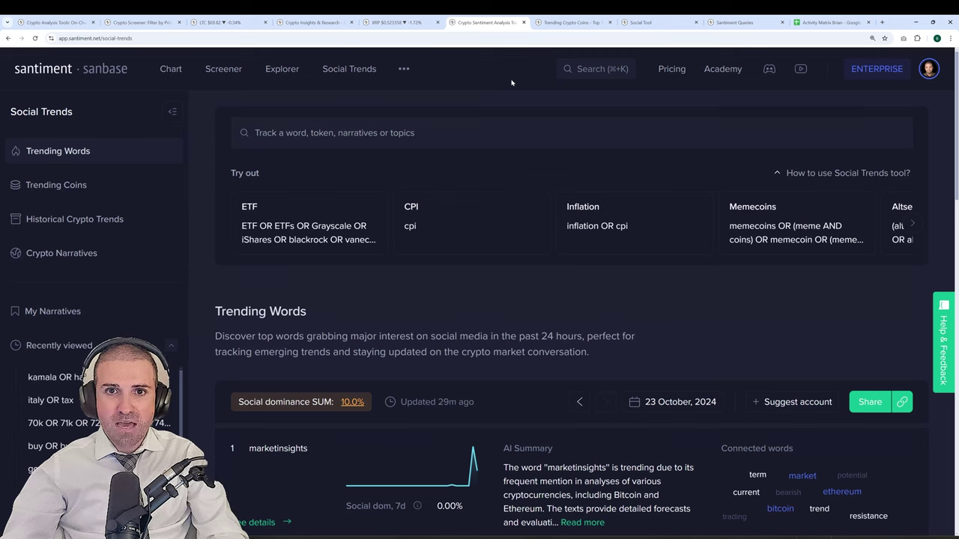
{"action": "scroll", "coordinate": [619, 172], "scroll_direction": "down", "scroll_amount": 1}
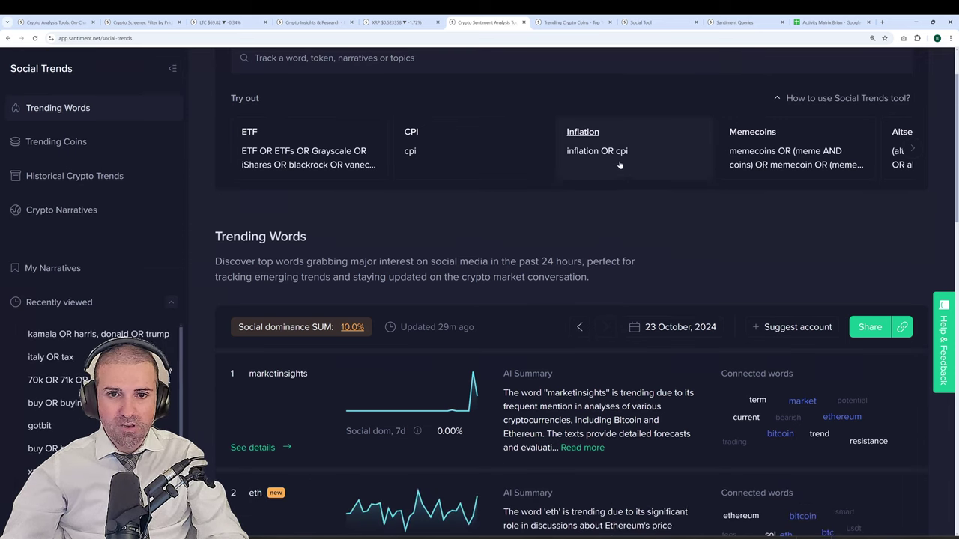
{"action": "scroll", "coordinate": [719, 201], "scroll_direction": "down", "scroll_amount": 1}
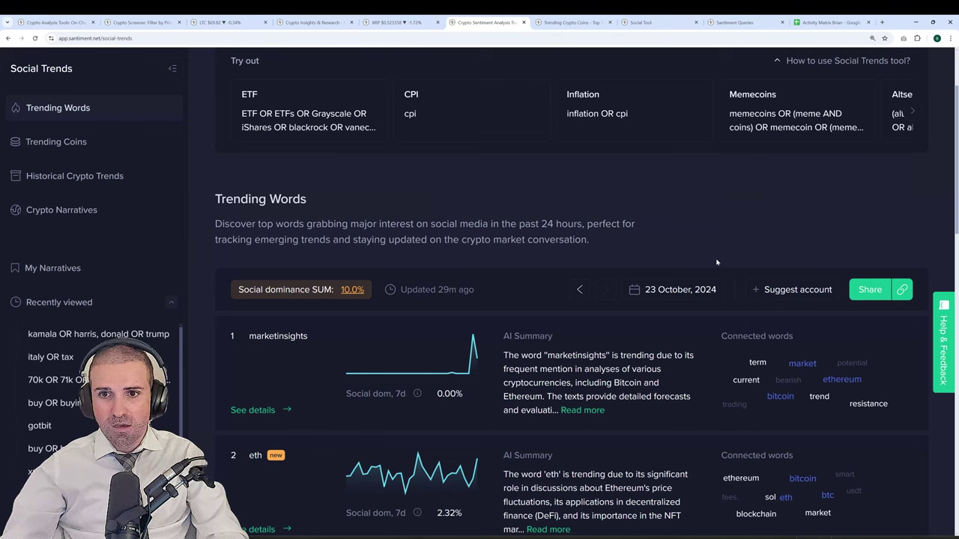
{"action": "scroll", "coordinate": [742, 214], "scroll_direction": "down", "scroll_amount": 3}
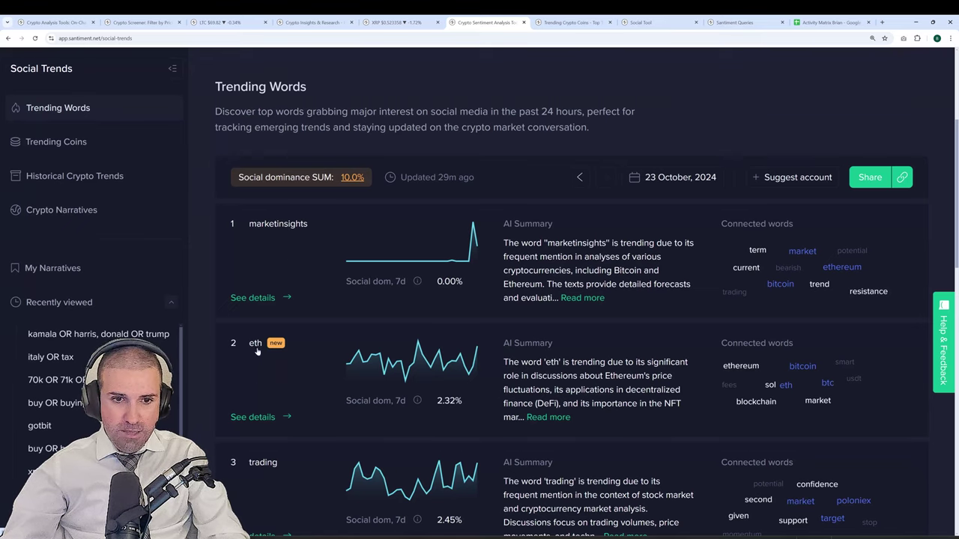
{"action": "scroll", "coordinate": [265, 409], "scroll_direction": "down", "scroll_amount": 2}
{"action": "scroll", "coordinate": [266, 408], "scroll_direction": "down", "scroll_amount": 2}
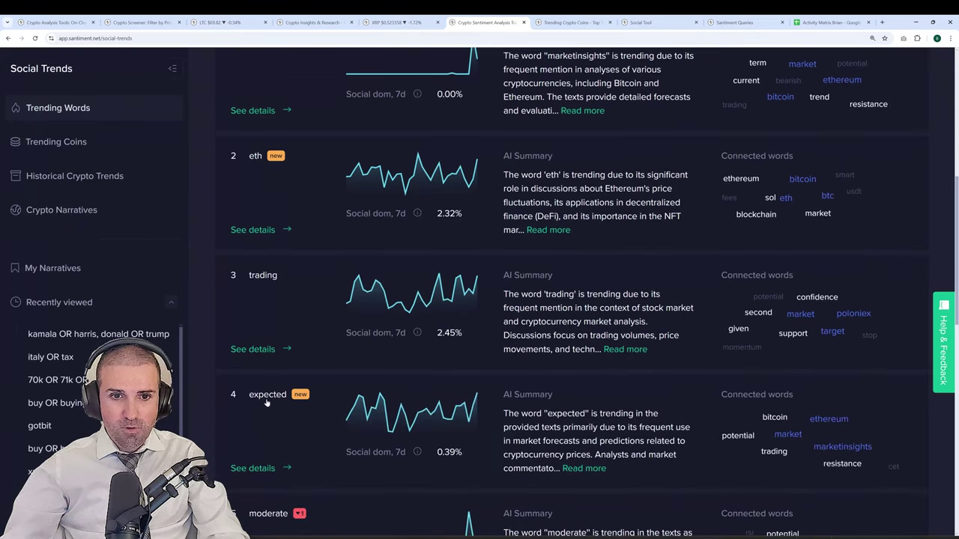
{"action": "scroll", "coordinate": [870, 328], "scroll_direction": "up", "scroll_amount": 5}
{"action": "scroll", "coordinate": [870, 327], "scroll_direction": "up", "scroll_amount": 4}
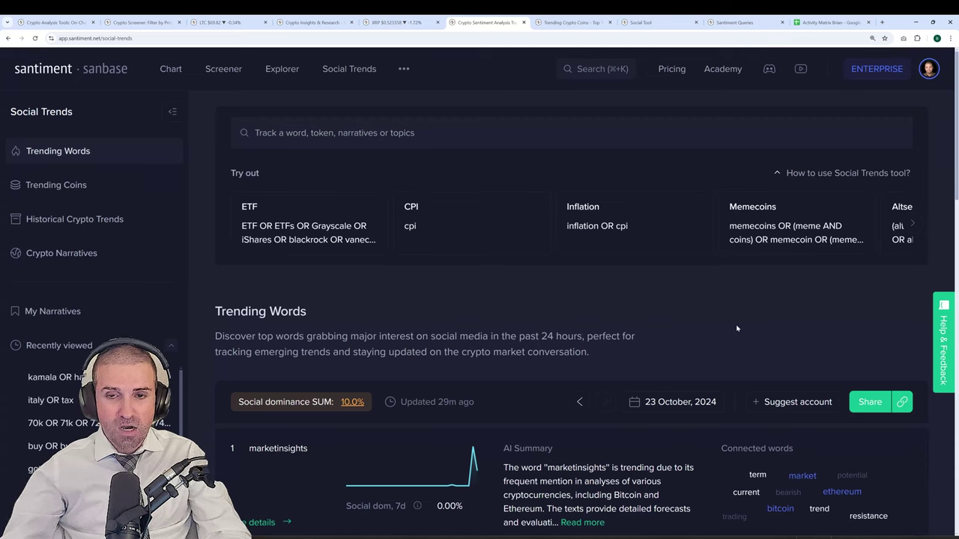
{"action": "scroll", "coordinate": [735, 322], "scroll_direction": "down", "scroll_amount": 5}
{"action": "scroll", "coordinate": [734, 255], "scroll_direction": "down", "scroll_amount": 4}
{"action": "scroll", "coordinate": [694, 236], "scroll_direction": "down", "scroll_amount": 4}
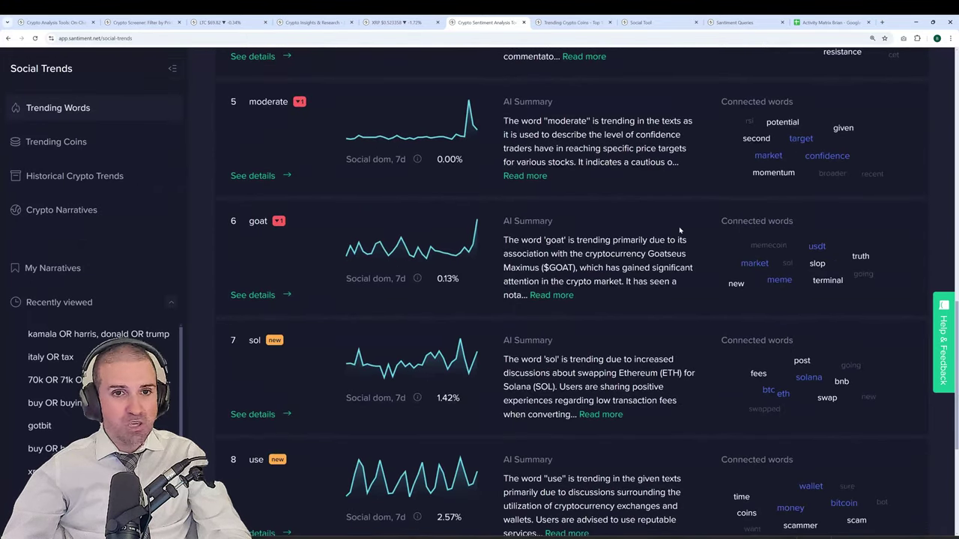
{"action": "scroll", "coordinate": [658, 220], "scroll_direction": "down", "scroll_amount": 1}
{"action": "scroll", "coordinate": [667, 270], "scroll_direction": "up", "scroll_amount": 10}
{"action": "scroll", "coordinate": [672, 278], "scroll_direction": "up", "scroll_amount": 3}
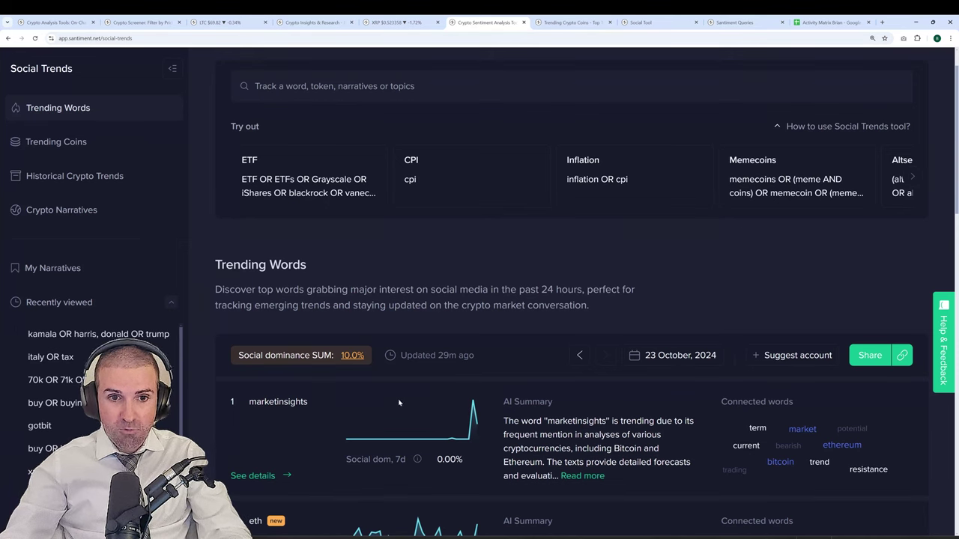
{"action": "scroll", "coordinate": [400, 400], "scroll_direction": "down", "scroll_amount": 2}
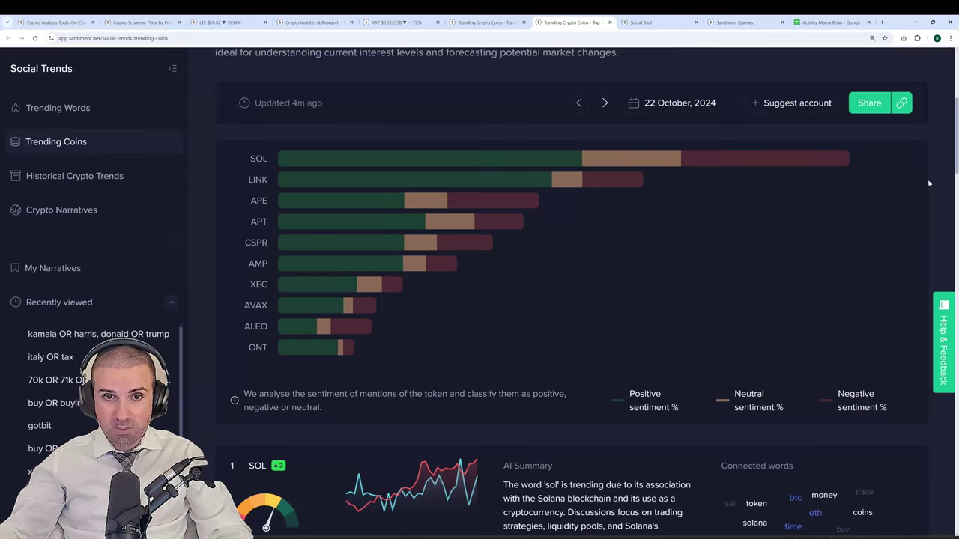
{"action": "scroll", "coordinate": [928, 182], "scroll_direction": "down", "scroll_amount": 5}
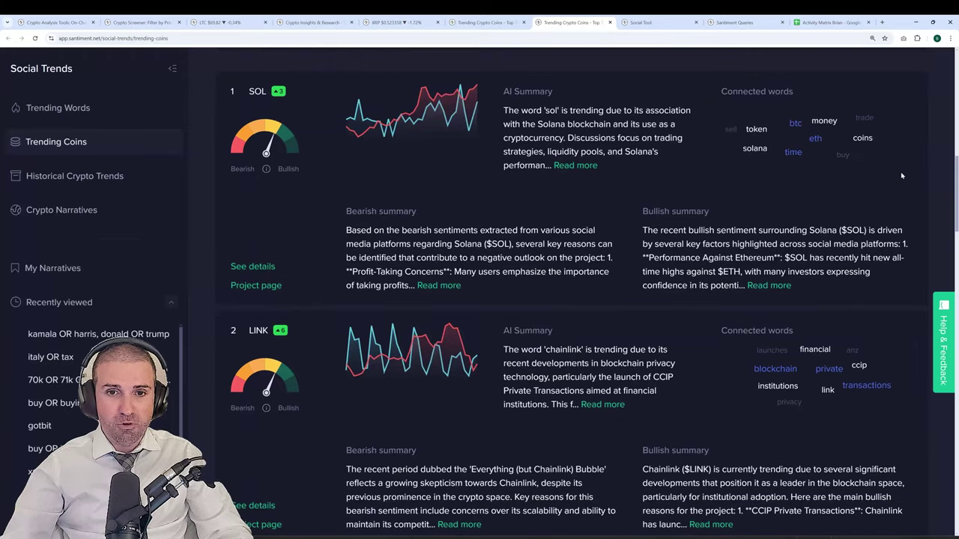
{"action": "mouse_move", "coordinate": [386, 112]}
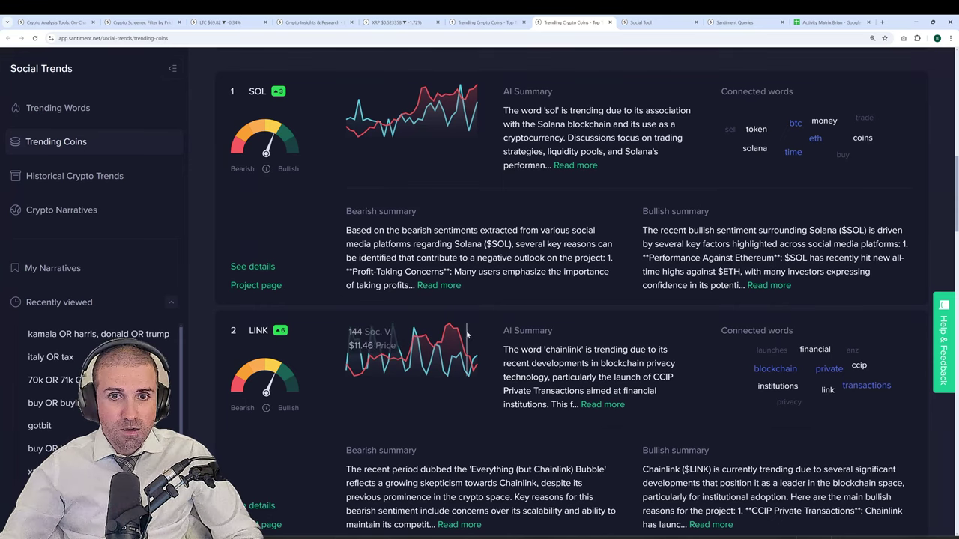
{"action": "scroll", "coordinate": [440, 240], "scroll_direction": "down", "scroll_amount": 3}
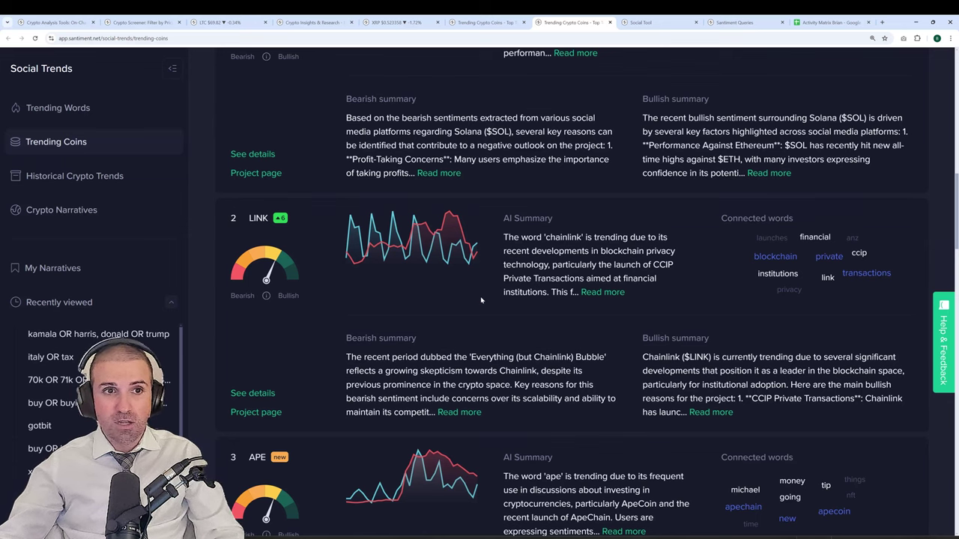
Step: View the kamala OR harris vs donald OR trump social volume chart, then the ETF Volumes dashboard
{"action": "key", "text": "ctrl+Tab"}
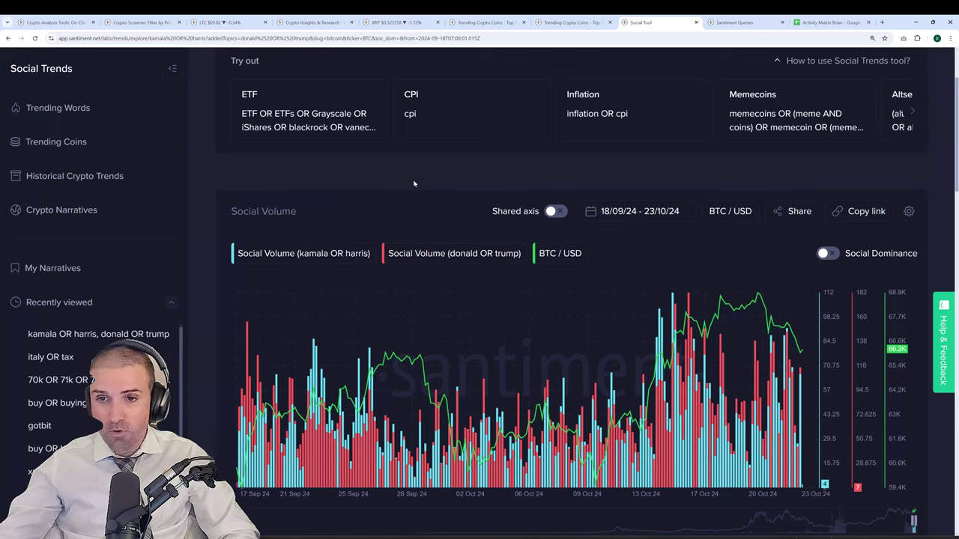
{"action": "key", "text": "ctrl+Tab"}
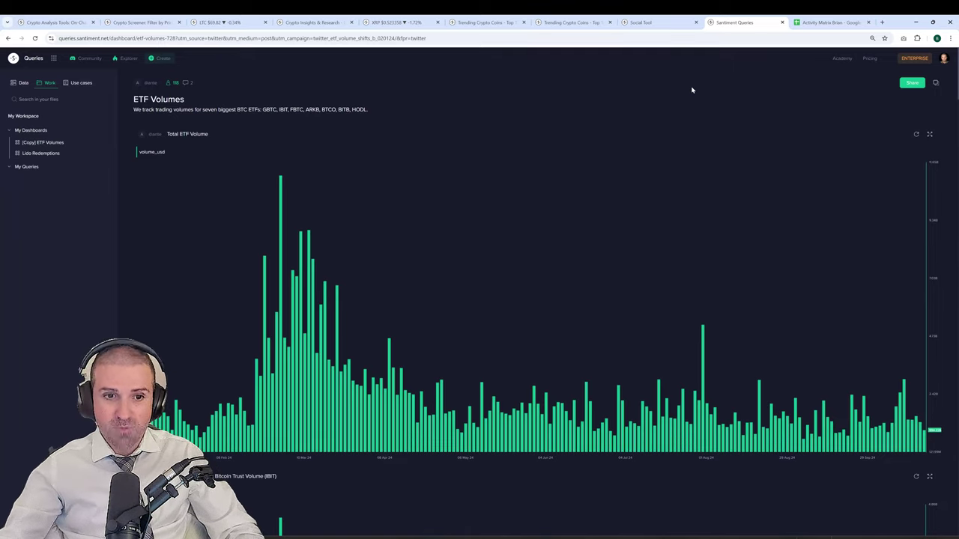
Step: Scroll down through the ETF Volumes charts, then switch over to the Activity Matrix spreadsheet tab
{"action": "scroll", "coordinate": [726, 182], "scroll_direction": "down", "scroll_amount": 5}
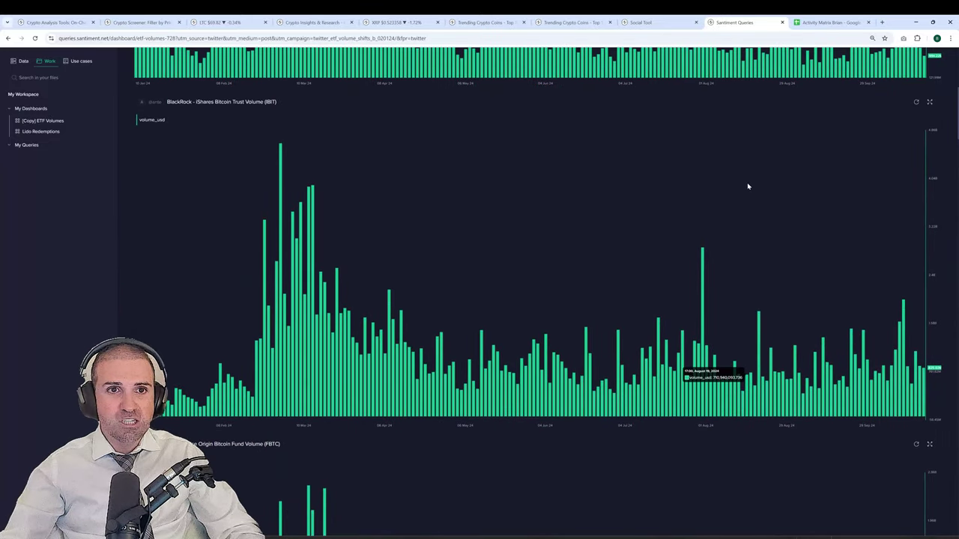
{"action": "scroll", "coordinate": [748, 185], "scroll_direction": "down", "scroll_amount": 7}
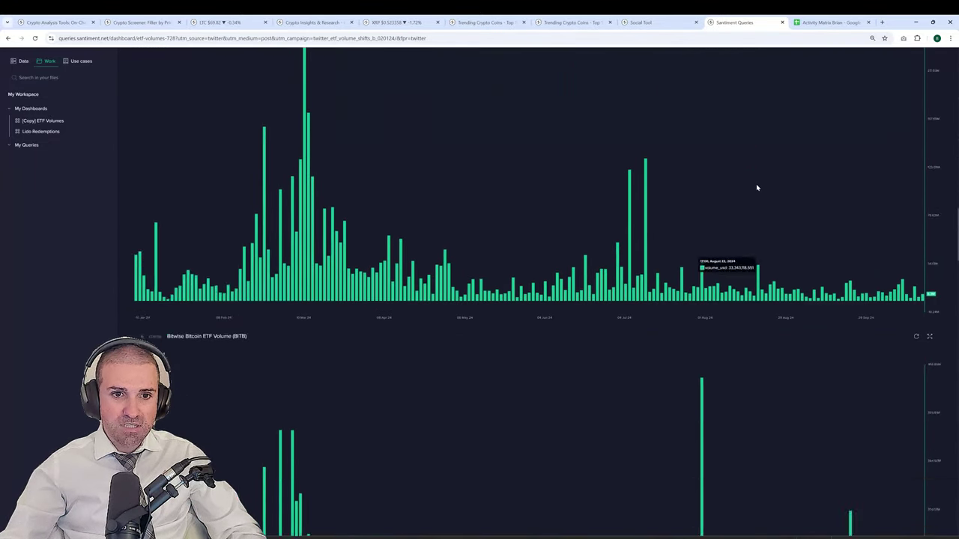
{"action": "scroll", "coordinate": [756, 188], "scroll_direction": "down", "scroll_amount": 10}
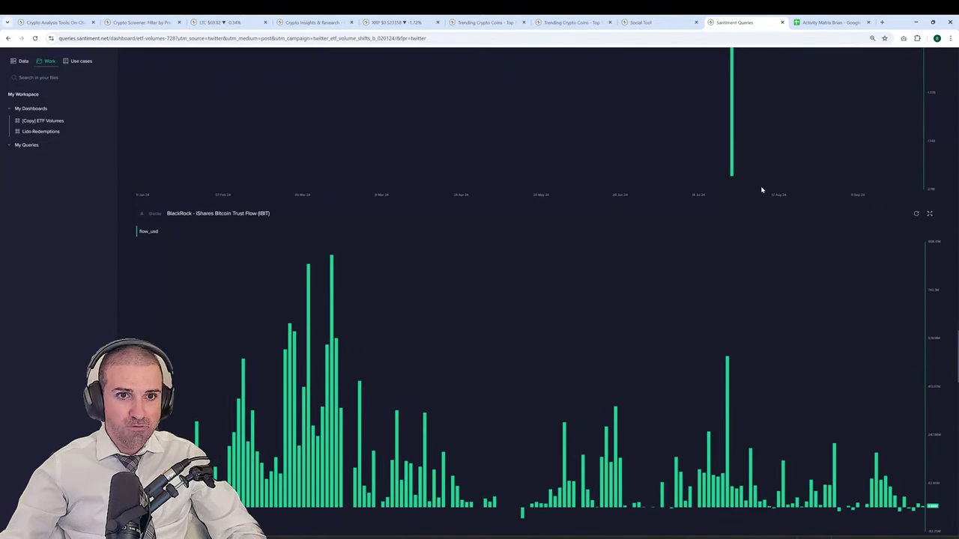
{"action": "scroll", "coordinate": [761, 190], "scroll_direction": "down", "scroll_amount": 5}
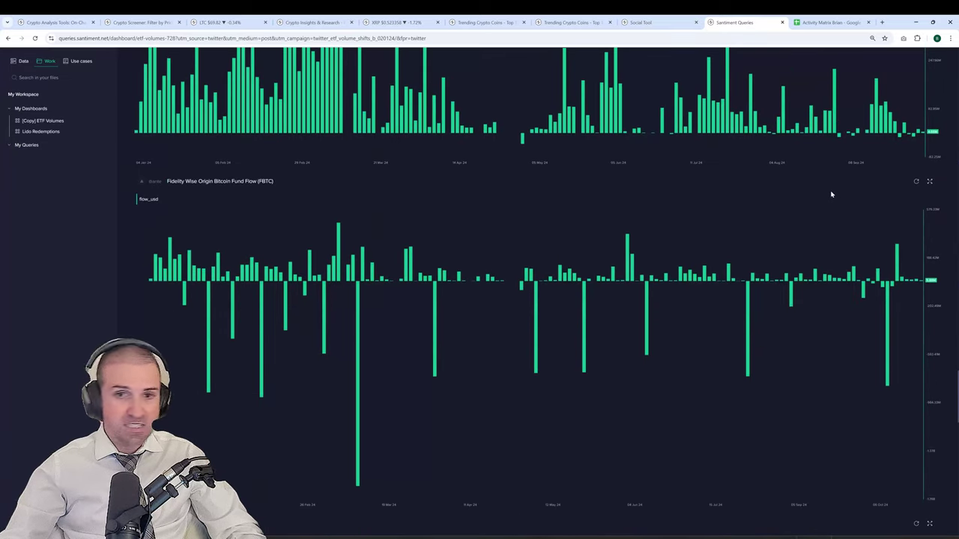
{"action": "scroll", "coordinate": [828, 196], "scroll_direction": "down", "scroll_amount": 5}
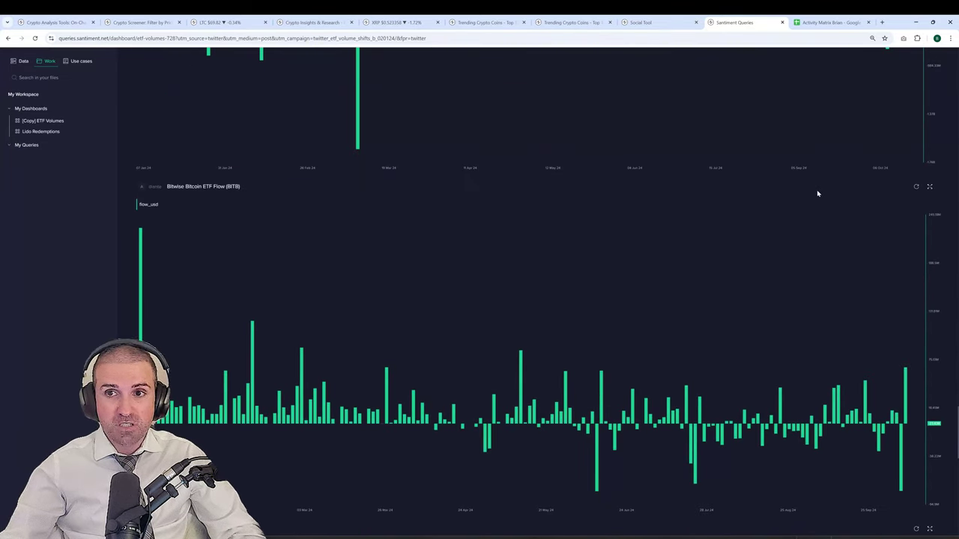
{"action": "scroll", "coordinate": [818, 192], "scroll_direction": "down", "scroll_amount": 5}
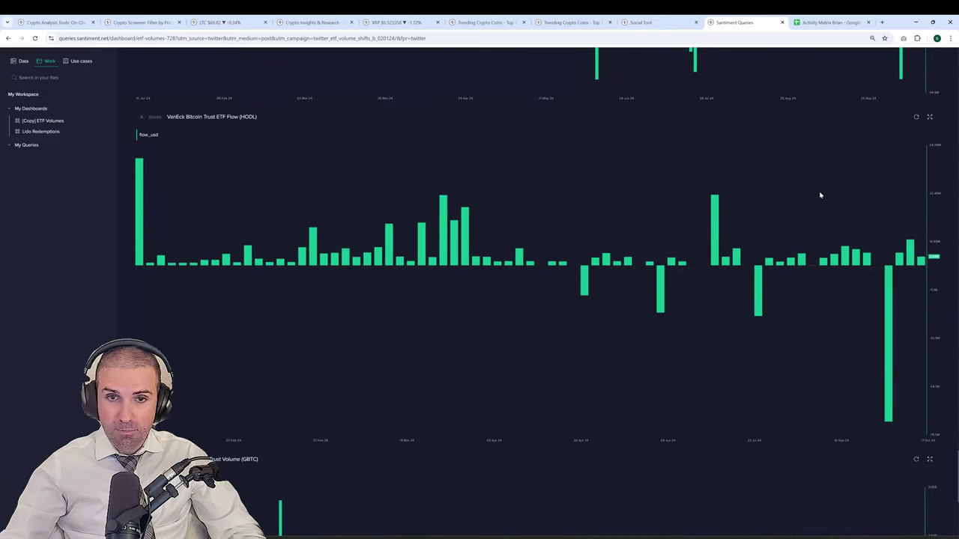
{"action": "scroll", "coordinate": [820, 195], "scroll_direction": "down", "scroll_amount": 3}
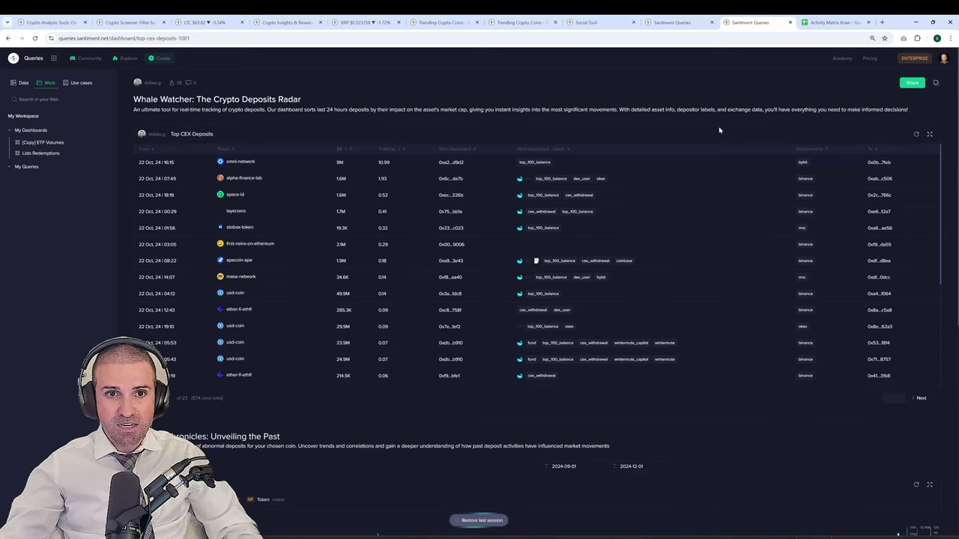
{"action": "key", "text": "ctrl+Tab"}
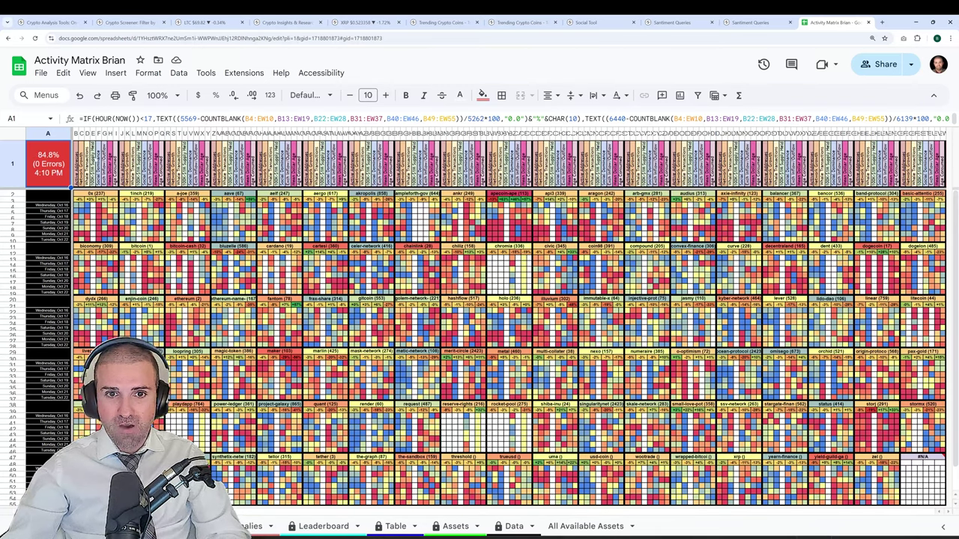
Step: Check the header-label formula in BV2 and the daily-row formula in BV10, then open the Leaderboard sheet
{"action": "left_click", "coordinate": [492, 196]}
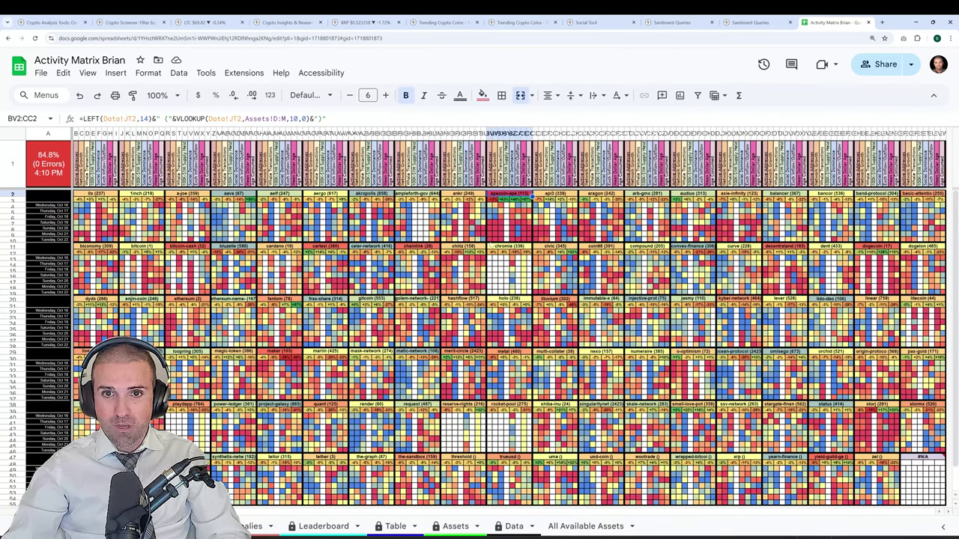
{"action": "left_click", "coordinate": [529, 241]}
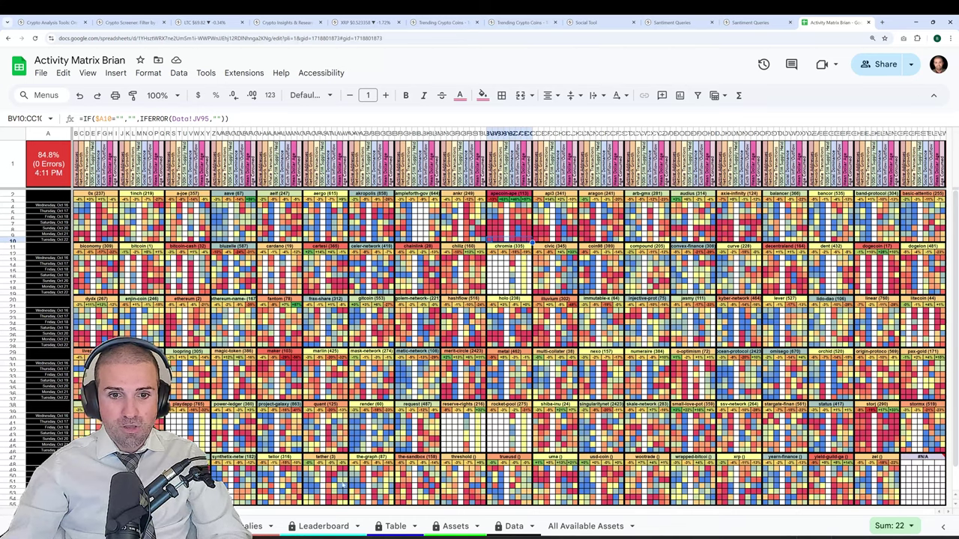
{"action": "left_click", "coordinate": [315, 526]}
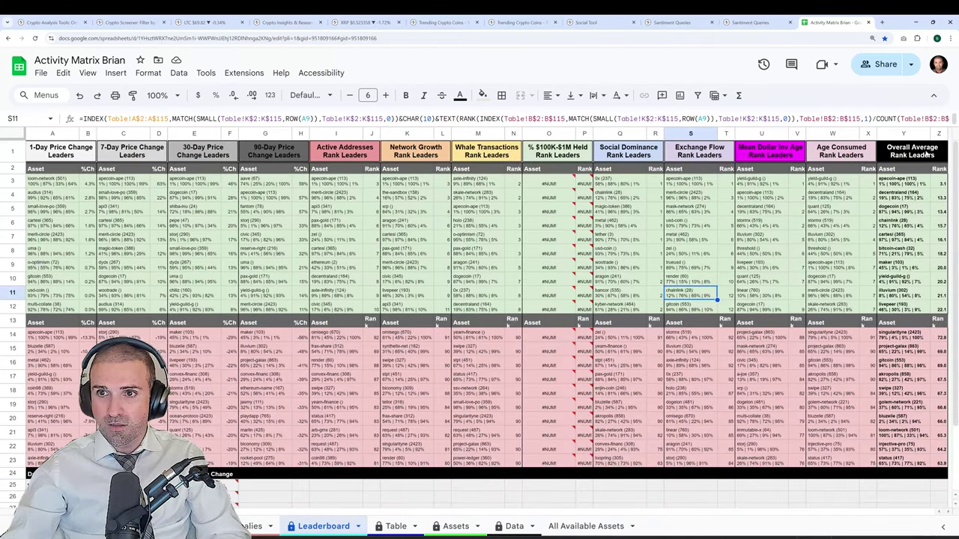
{"action": "left_click_drag", "start_coordinate": [903, 134], "coordinate": [930, 137]}
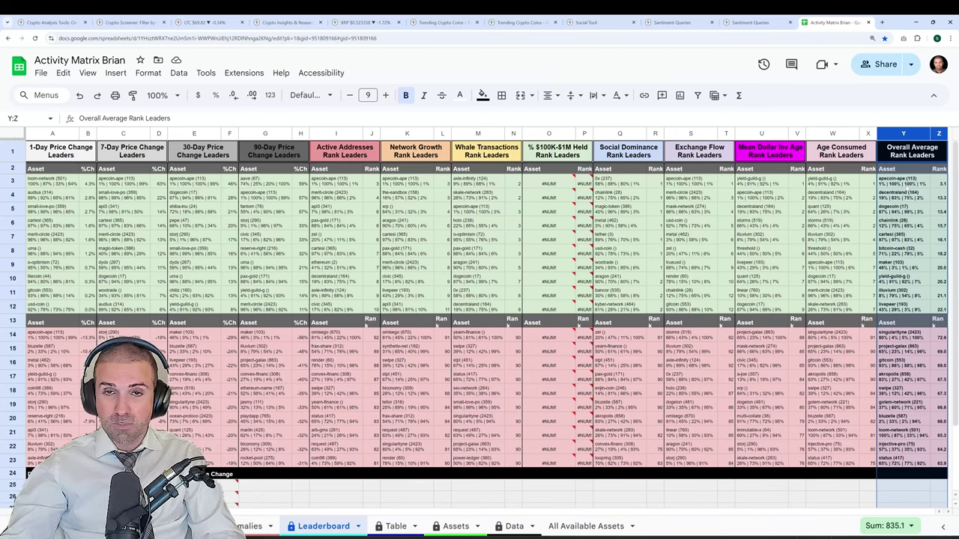
Step: Jump back to the first browser tab, showing the Sanbase home page's General Market treemap
{"action": "key", "text": "ctrl+1"}
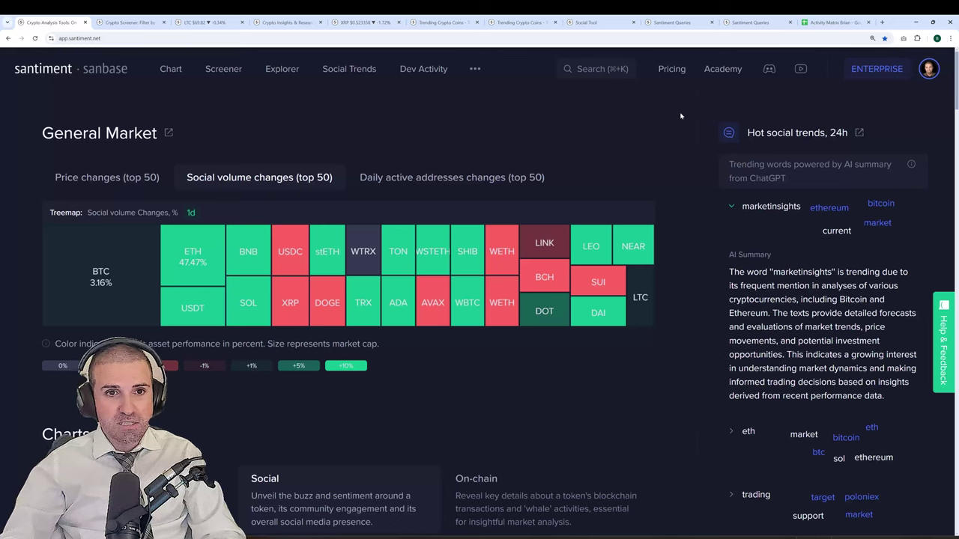